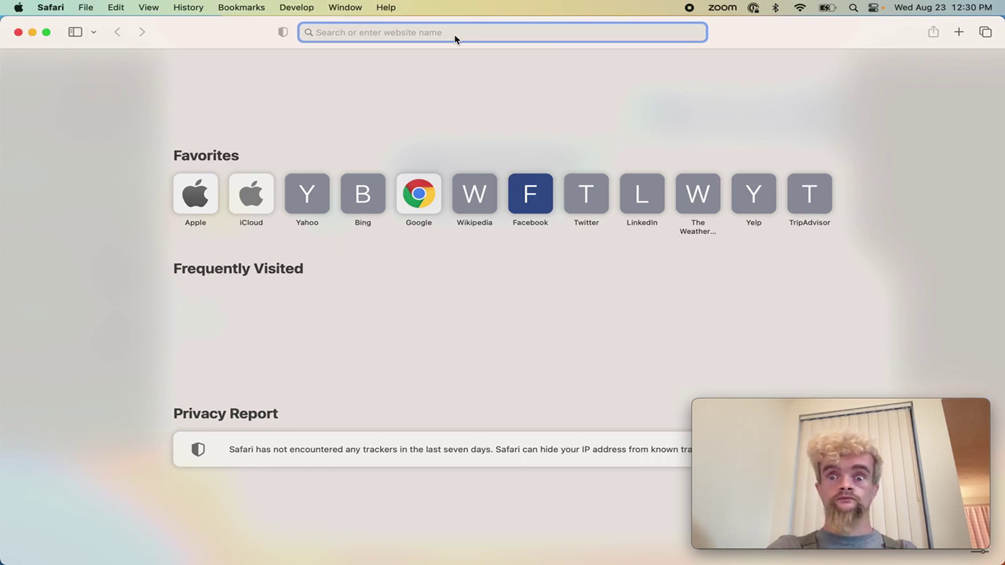
Open the website caddy.syr.ai in the browser
type("caddy.s")
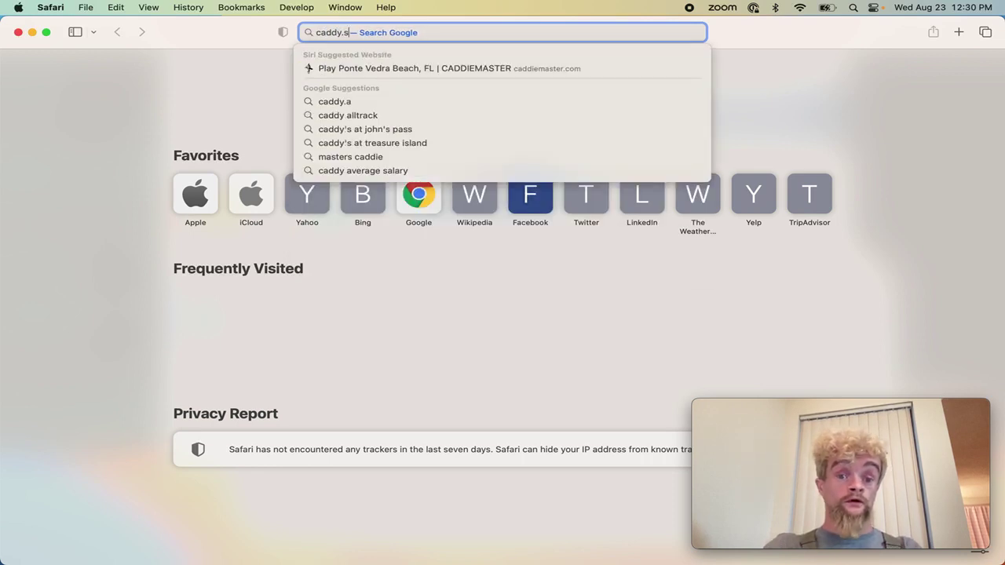
type("yr.ai")
key("Return")
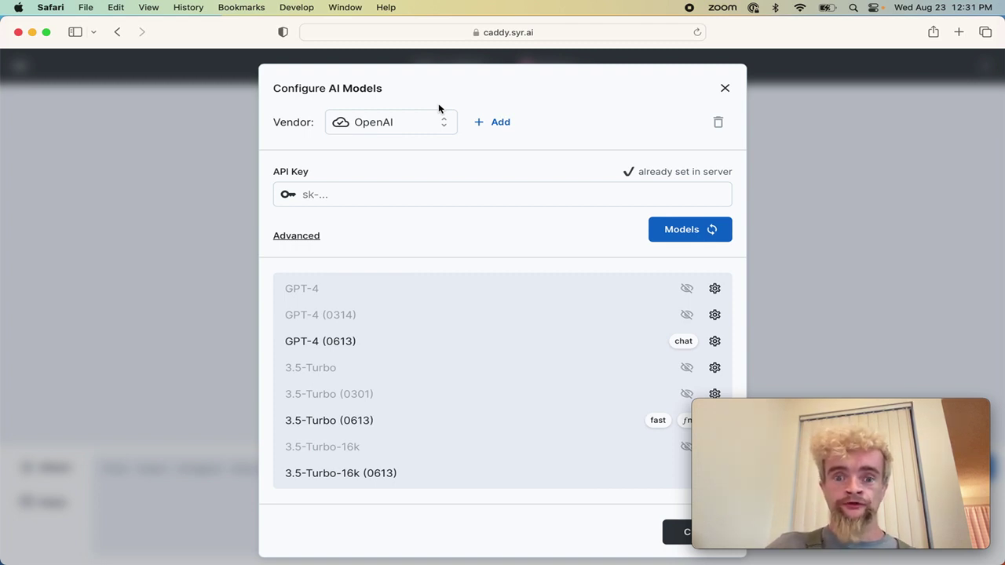
Review the configured AI vendors and the vendors that can be added, without adding one
left_click(424, 122)
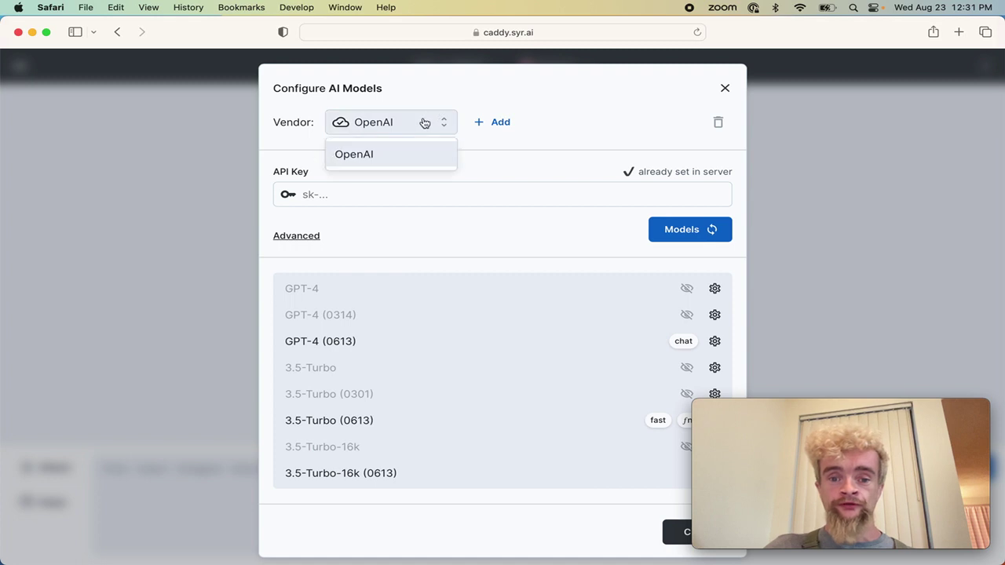
left_click(425, 122)
left_click(501, 123)
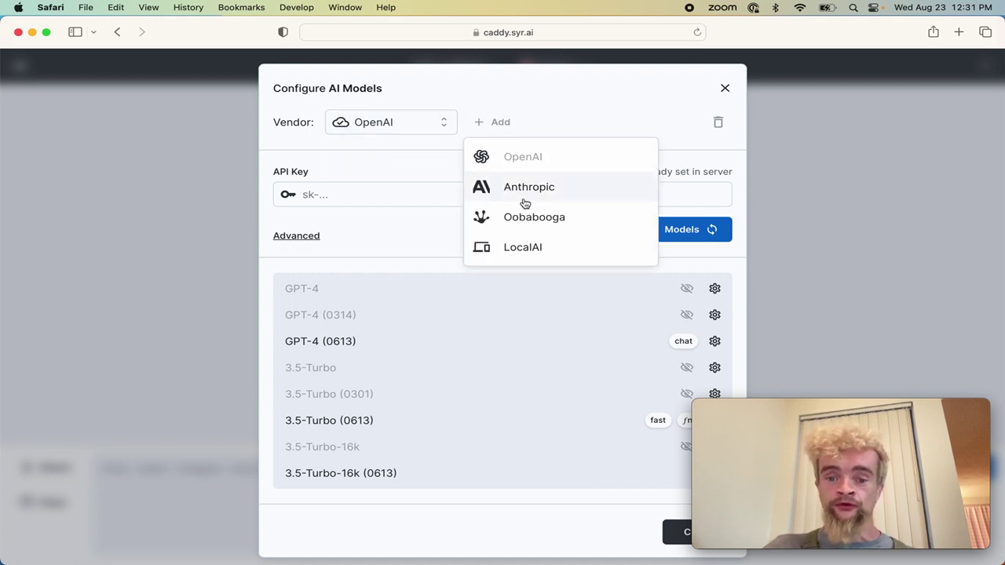
left_click(420, 234)
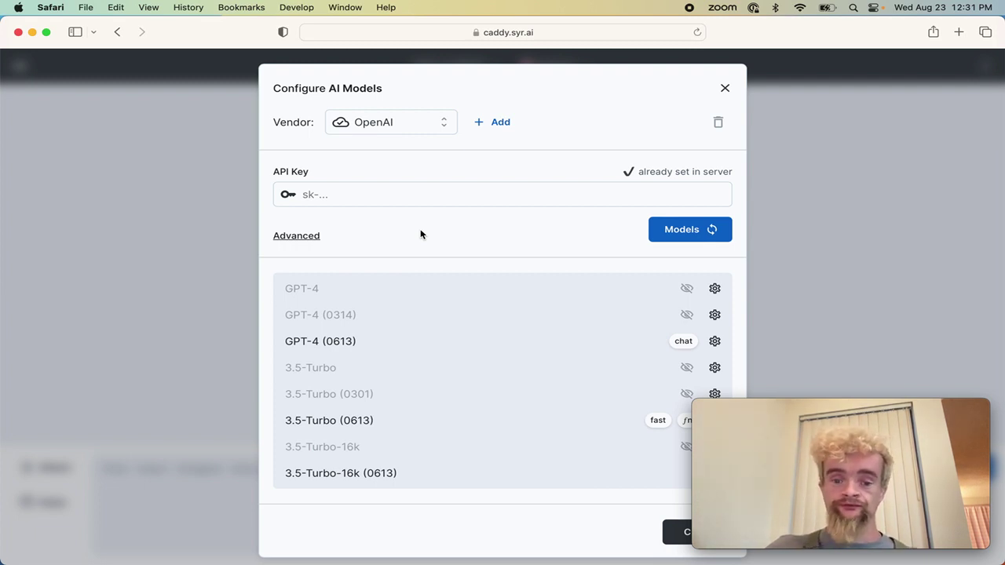
View the options of the GPT-4 model and close the AI model configuration to reach the chat page
scroll(443, 346, "down", 1)
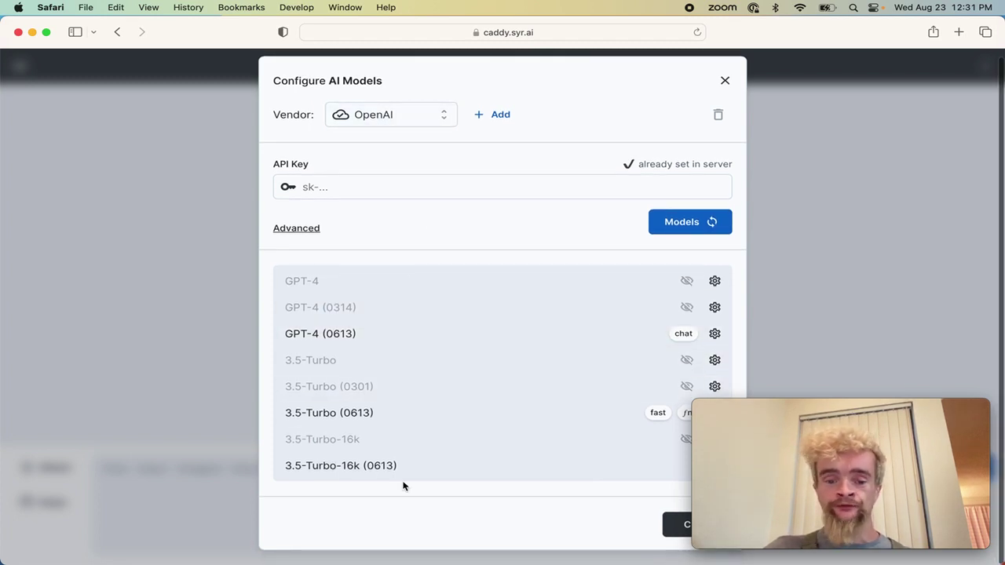
left_click(677, 282)
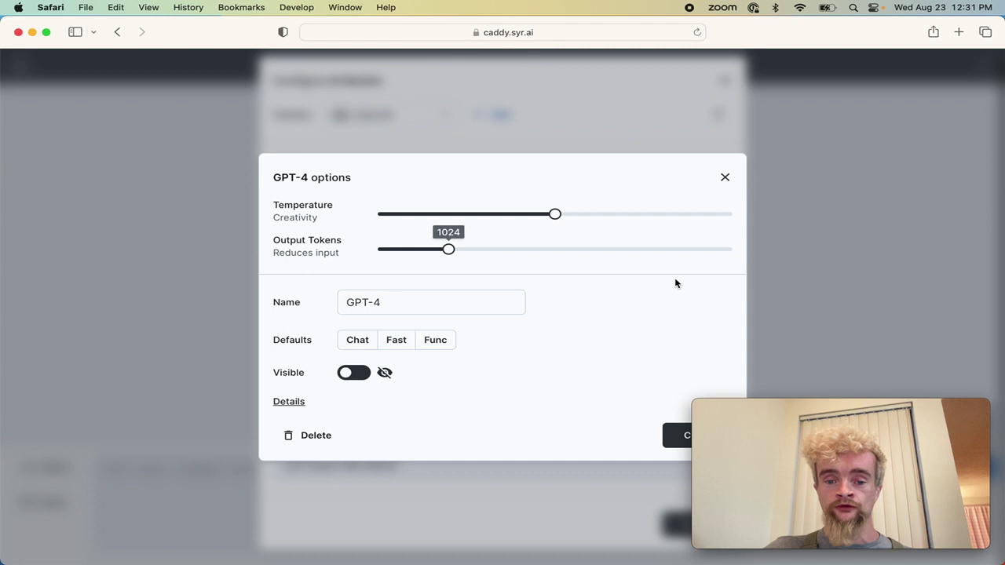
left_click(723, 179)
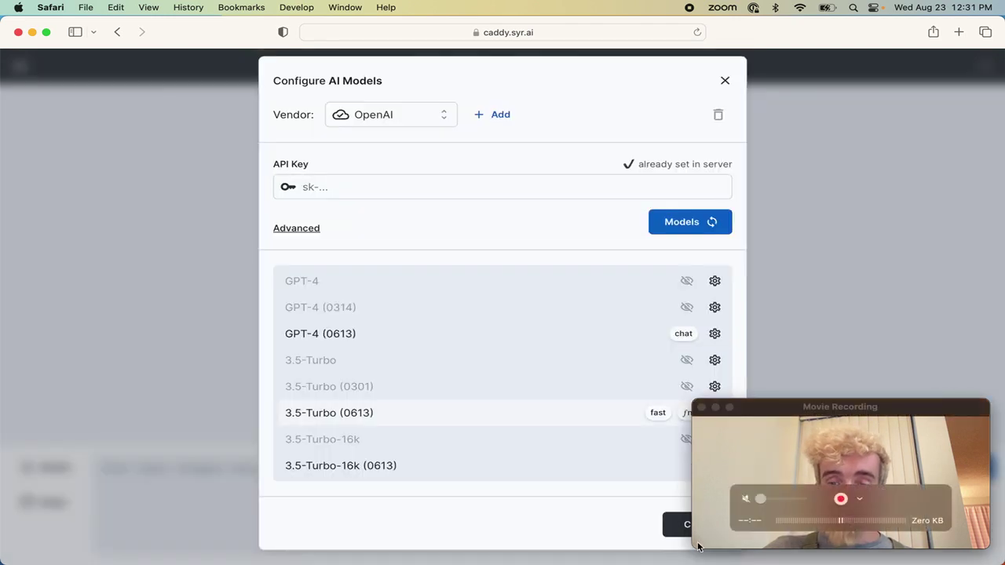
left_click(668, 529)
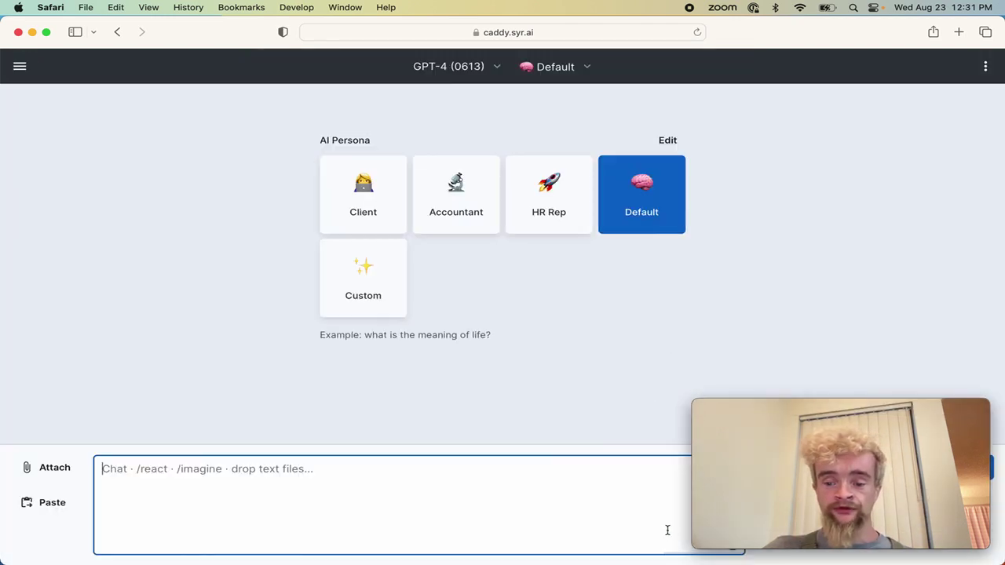
left_click(580, 288)
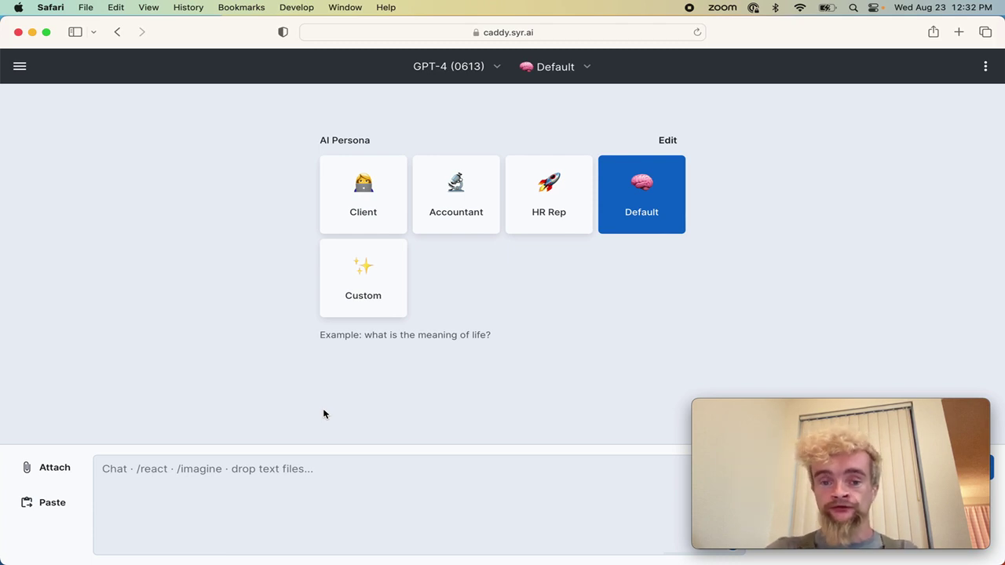
Switch to a new Chrome window, open helicone.ai and look over its dashboard
key("super+Tab")
key("super+Tab")
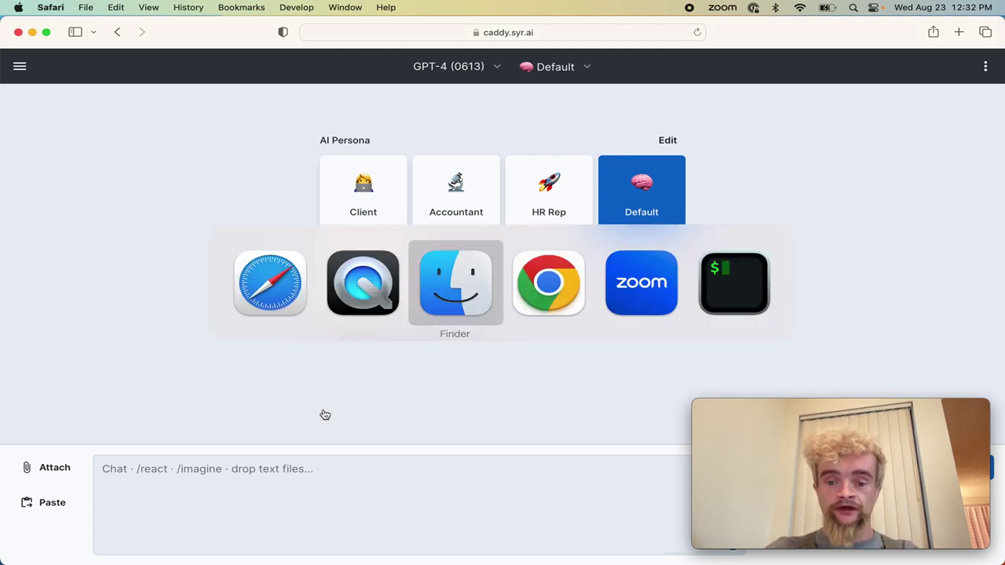
mouse_move(466, 558)
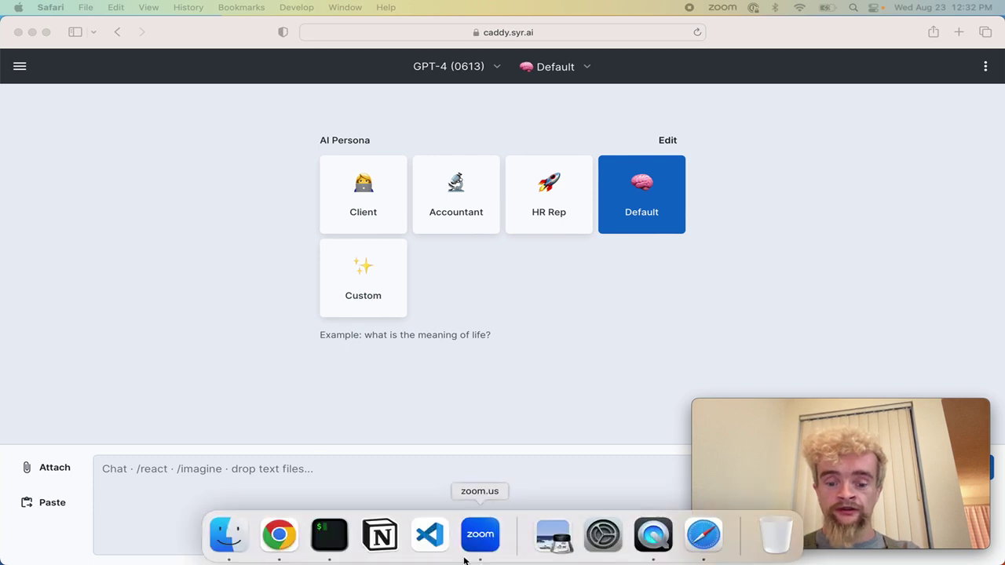
right_click(270, 552)
left_click(325, 404)
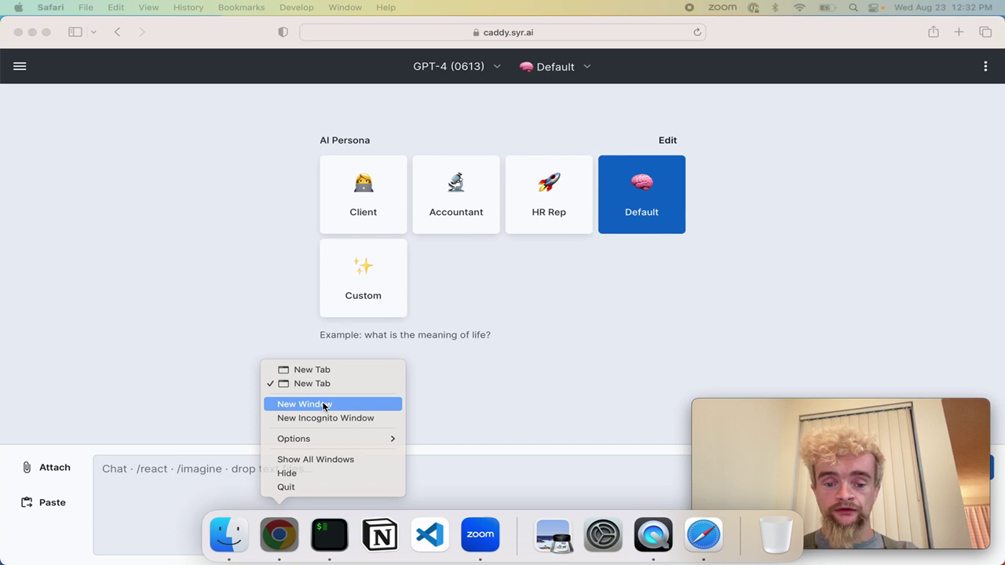
type("helicone.ai")
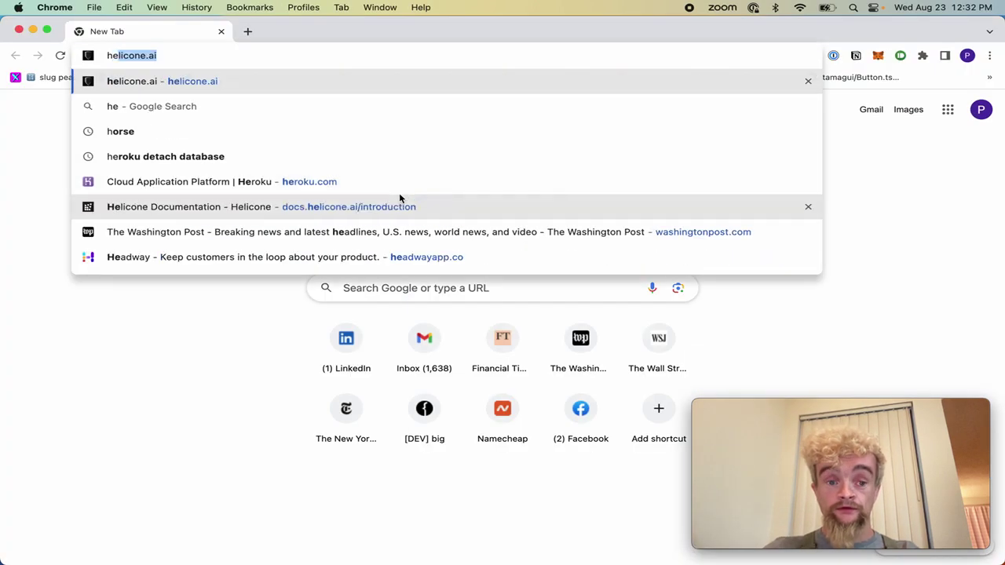
key("Return")
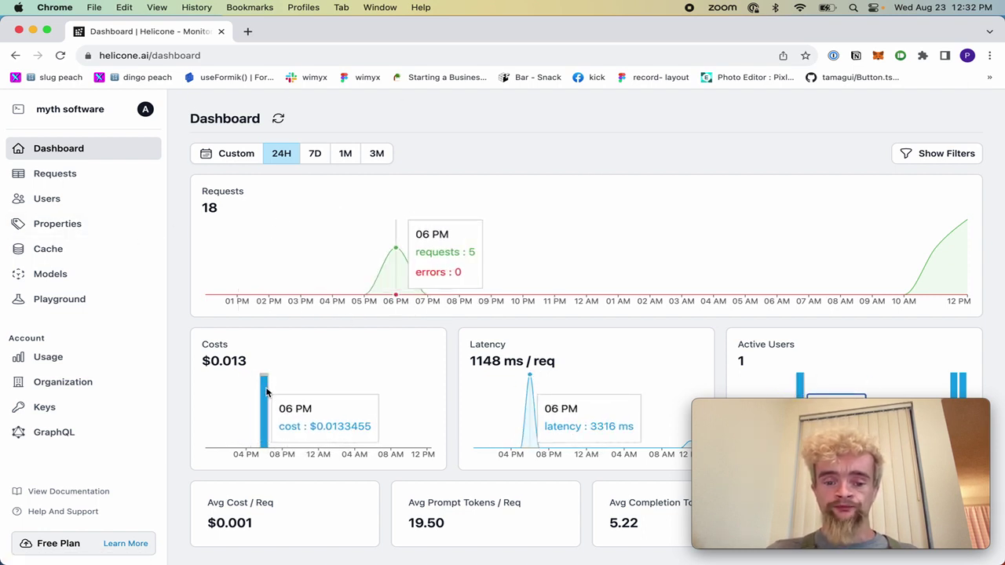
scroll(339, 384, "down", 1)
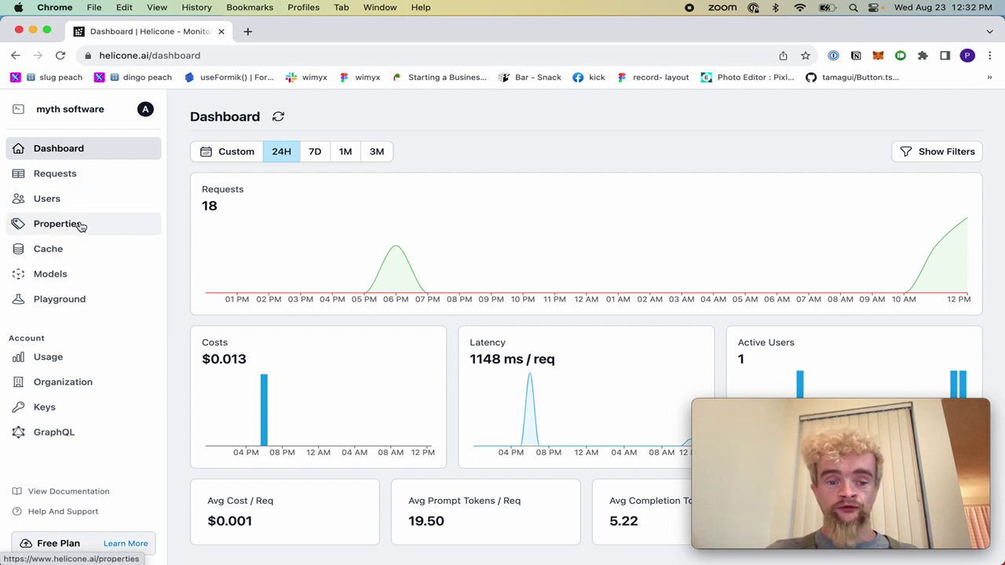
Show the Helicone requests of the last 7 days with 100 rows per page and look through the list
left_click(81, 172)
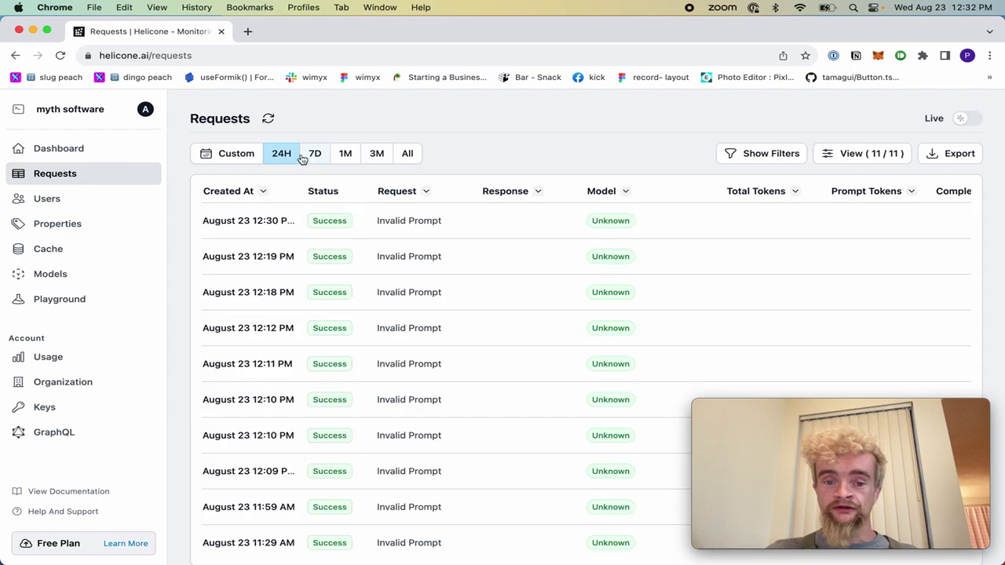
left_click(306, 156)
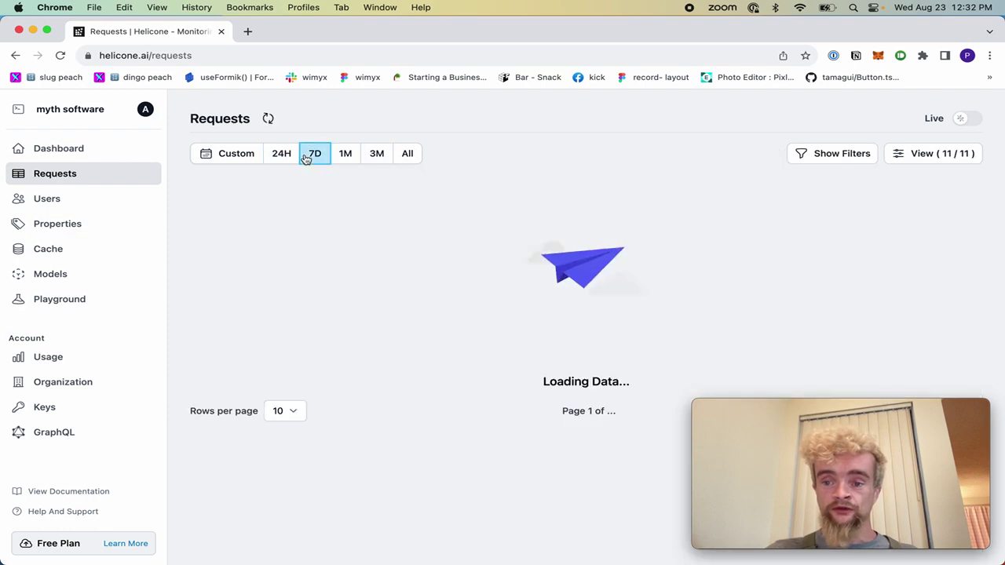
scroll(604, 330, "down", 2)
scroll(590, 388, "up", 1)
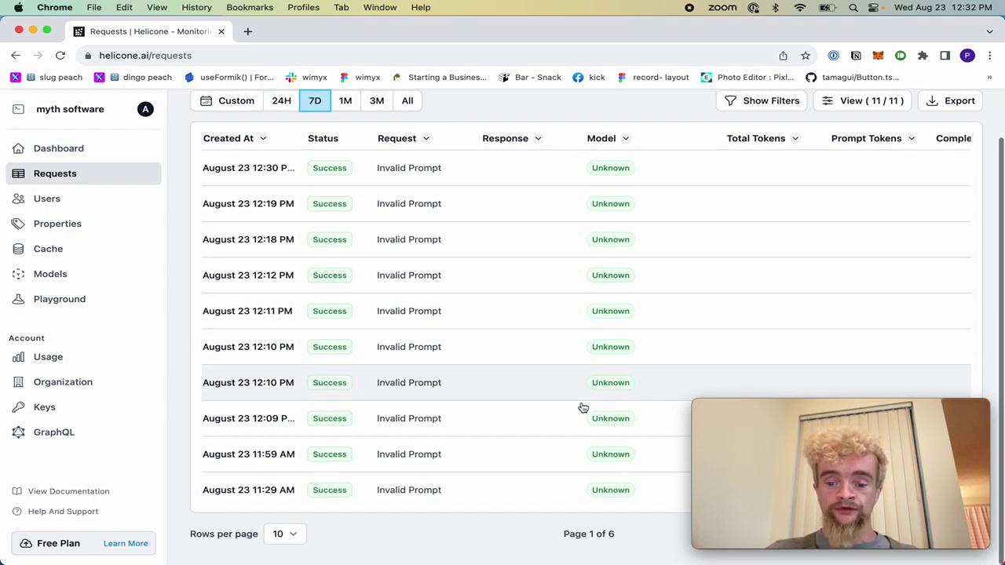
left_click(286, 535)
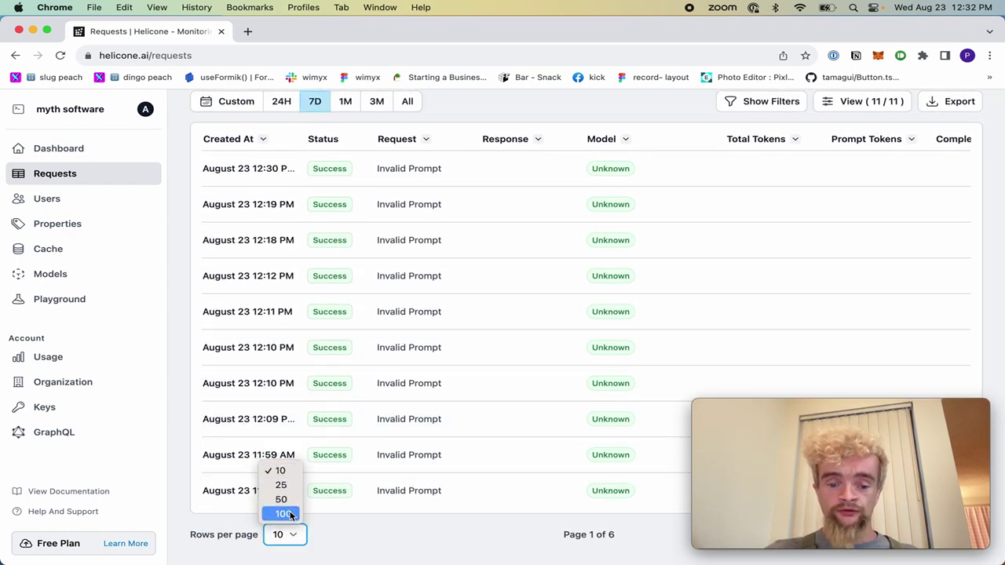
left_click(283, 514)
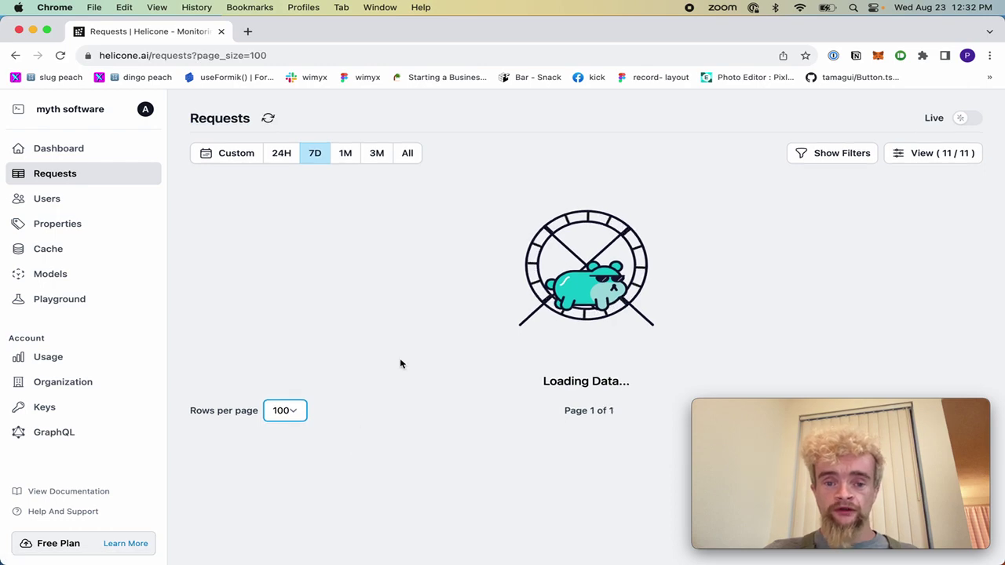
scroll(399, 363, "down", 15)
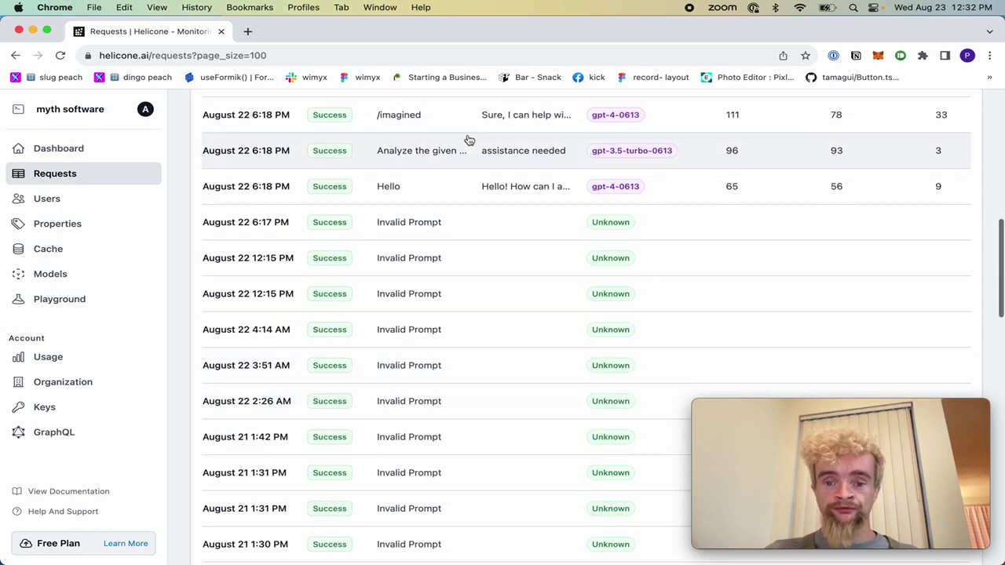
scroll(471, 168, "up", 3)
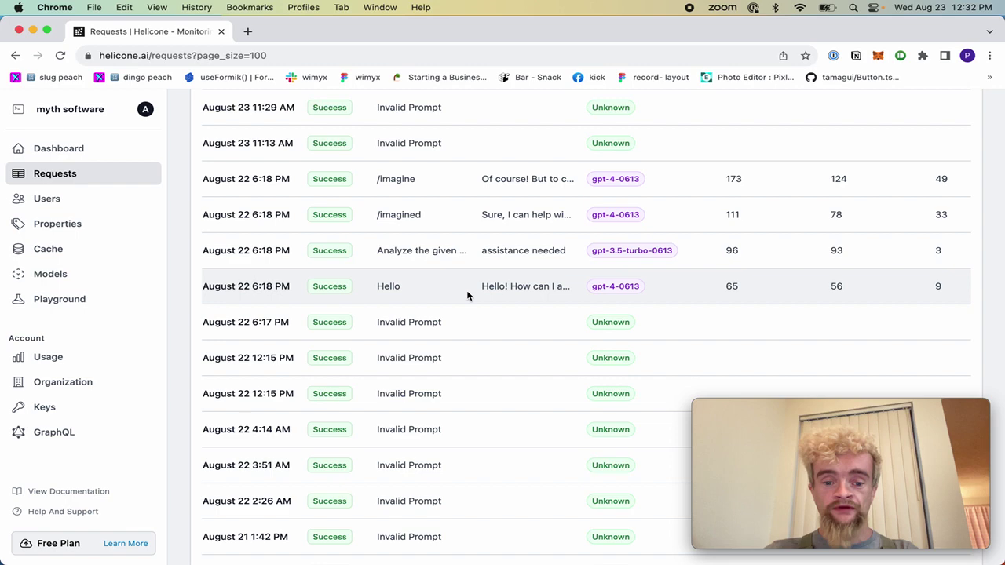
scroll(466, 314, "up", 4)
Switch back to Safari and send the example question "what is the meaning of life?" to the chat
key("super+Tab")
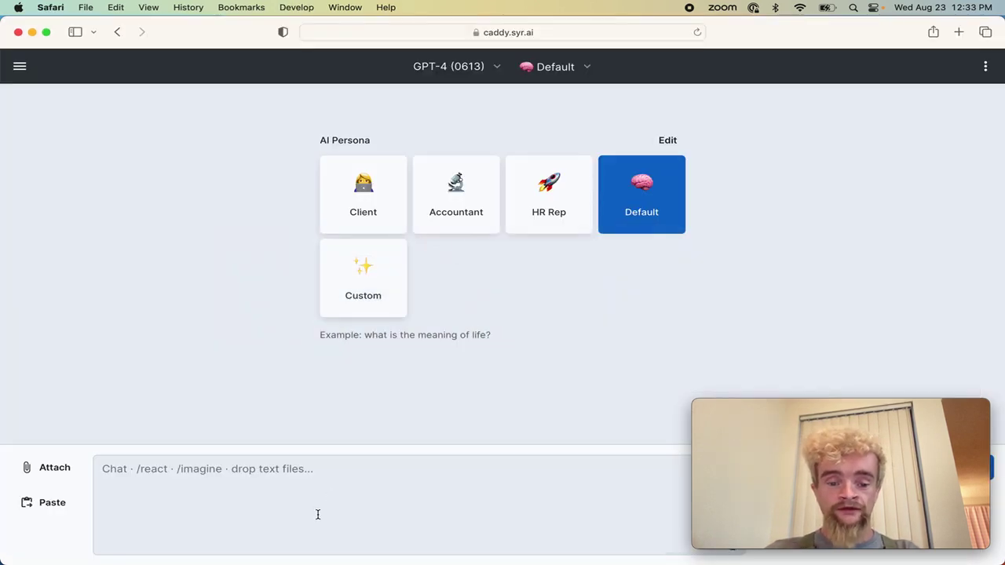
left_click(318, 514)
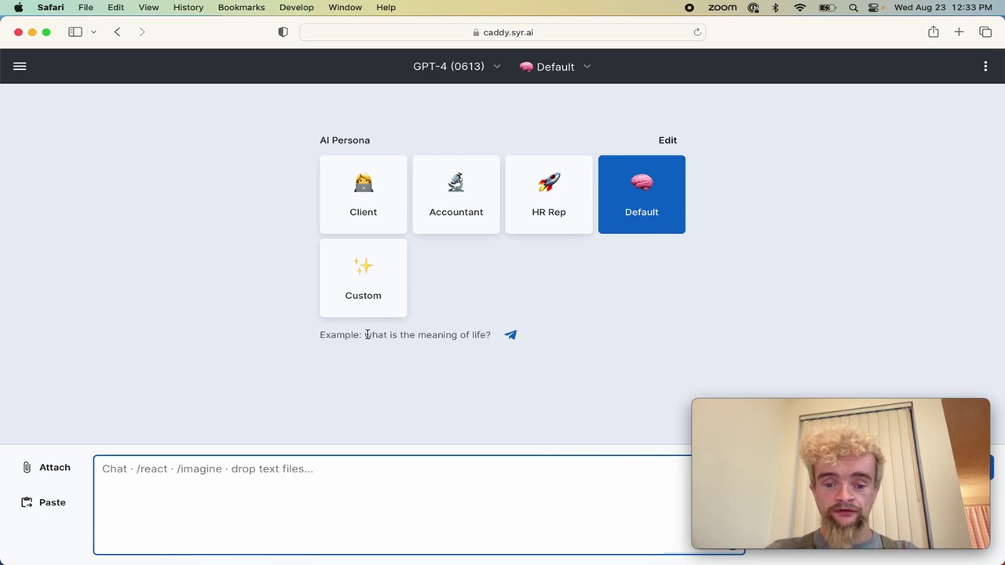
left_click_drag(367, 334, 498, 340)
key("super+c")
left_click(397, 478)
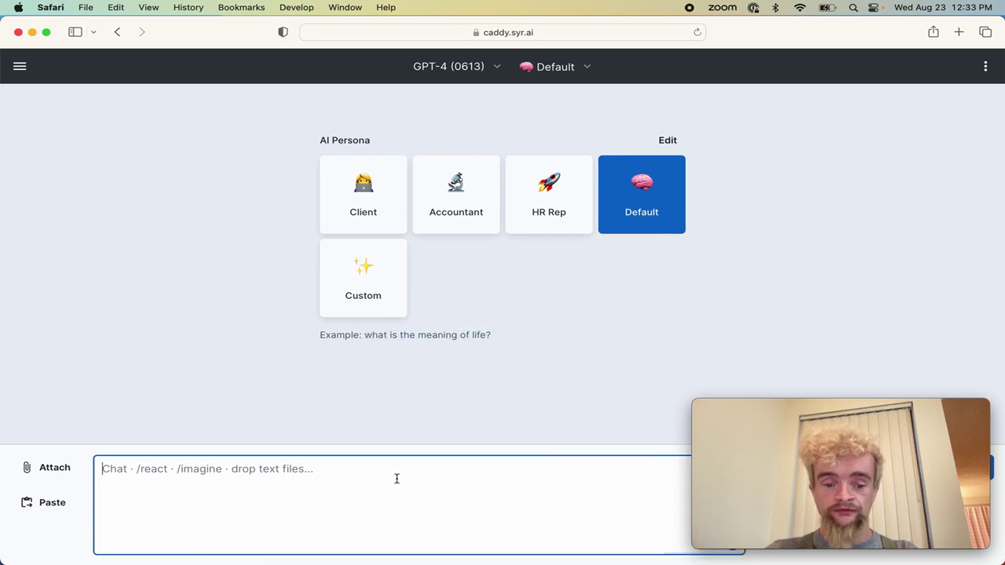
key("super+v")
key("Return")
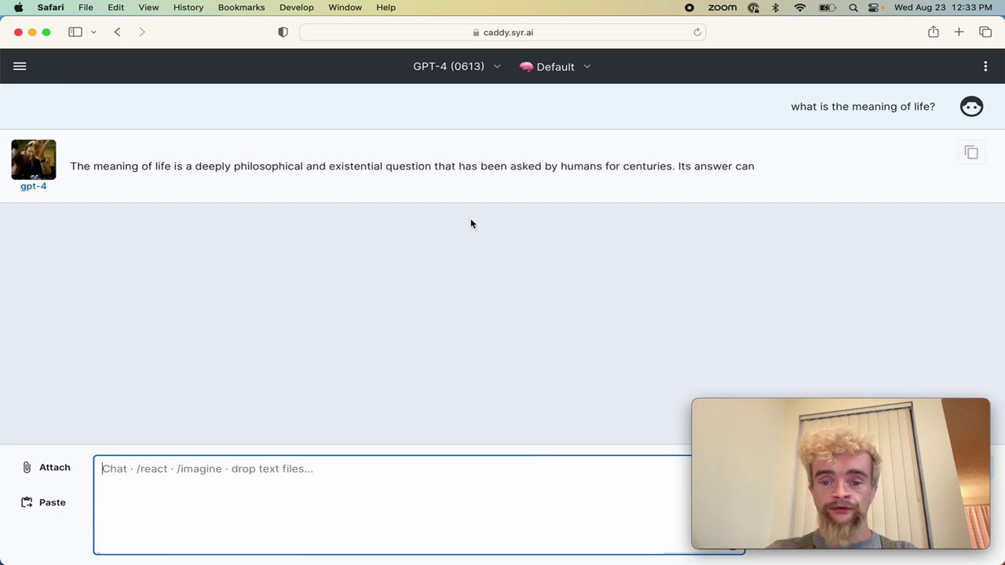
Switch to Chrome and check the reloaded Helicone requests list for the chat question just sent
key("super+Tab")
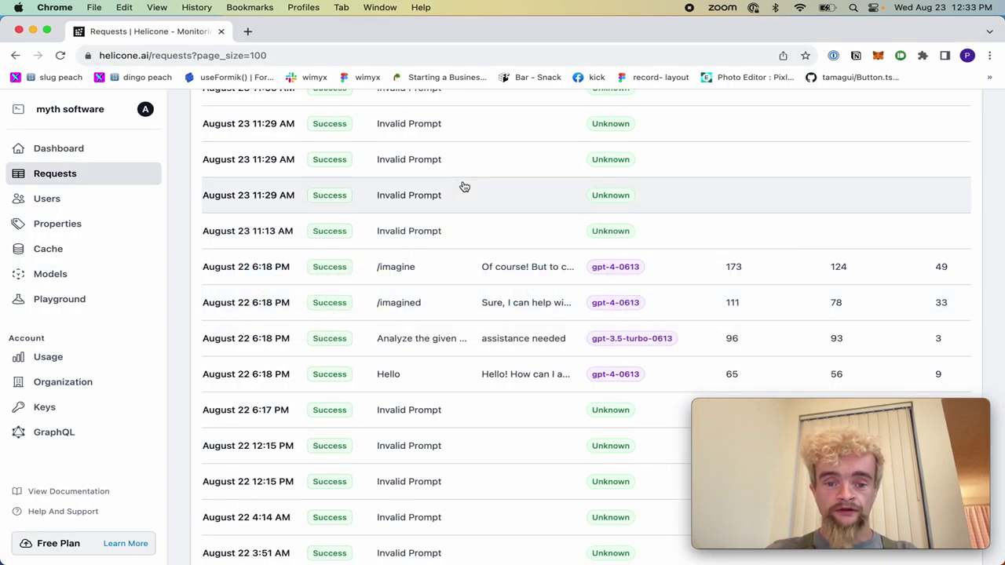
scroll(464, 333, "up", 10)
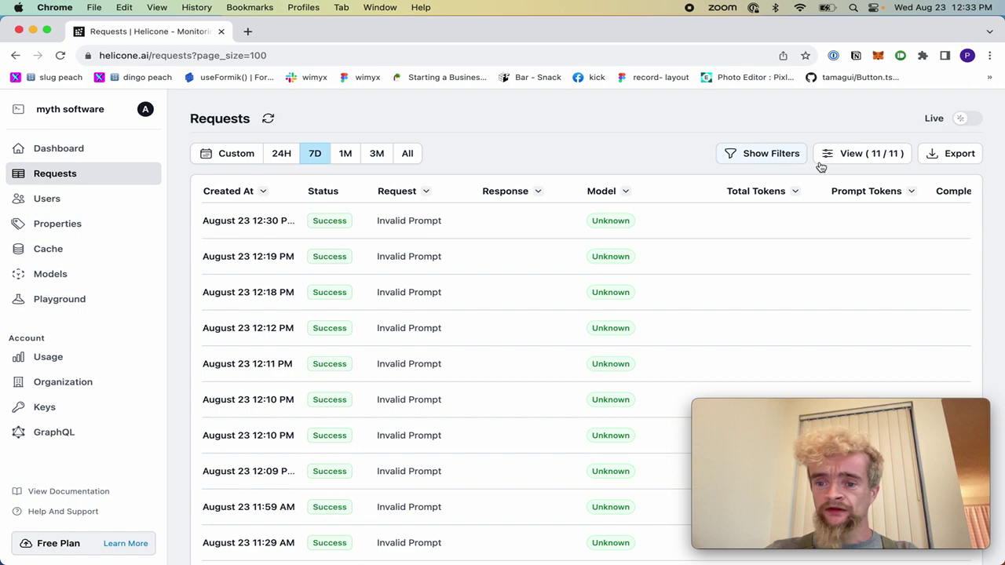
scroll(693, 265, "down", 20)
scroll(508, 402, "down", 2)
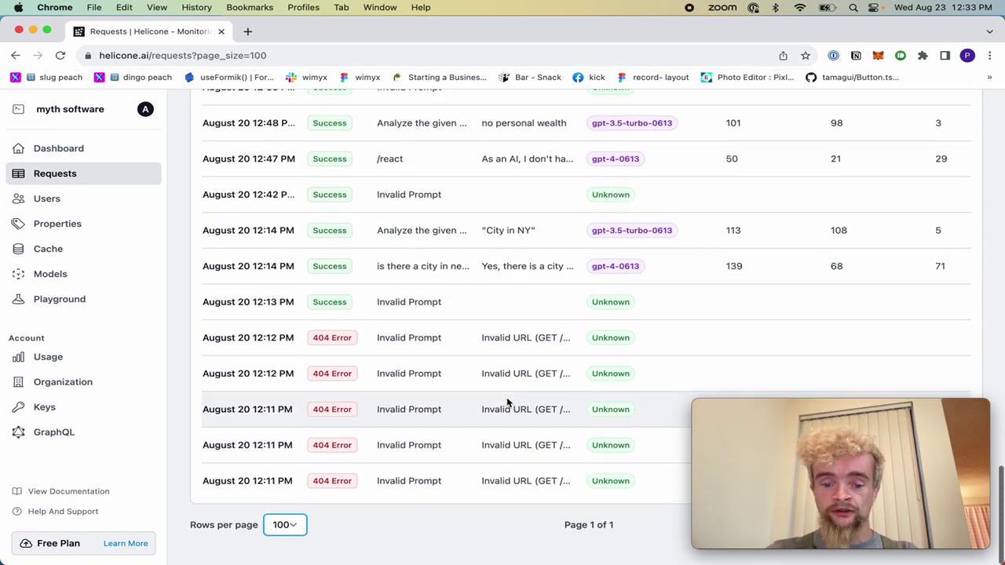
key("super+r")
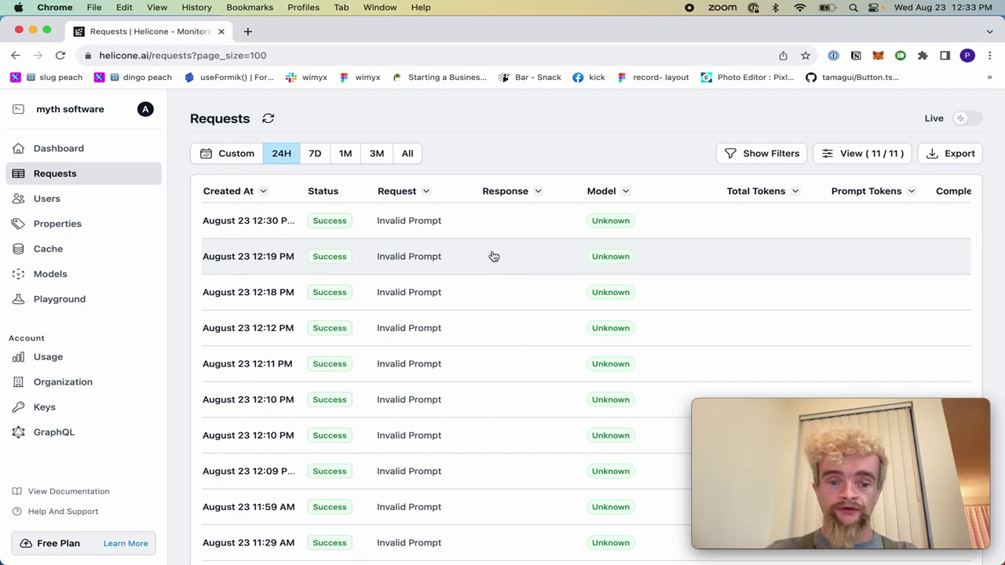
scroll(487, 256, "down", 8)
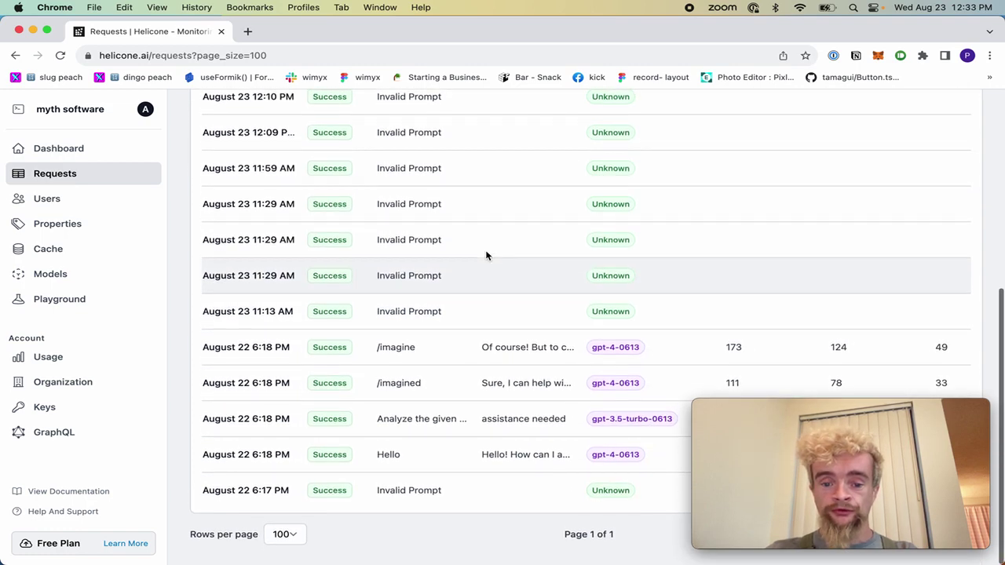
key("super+r")
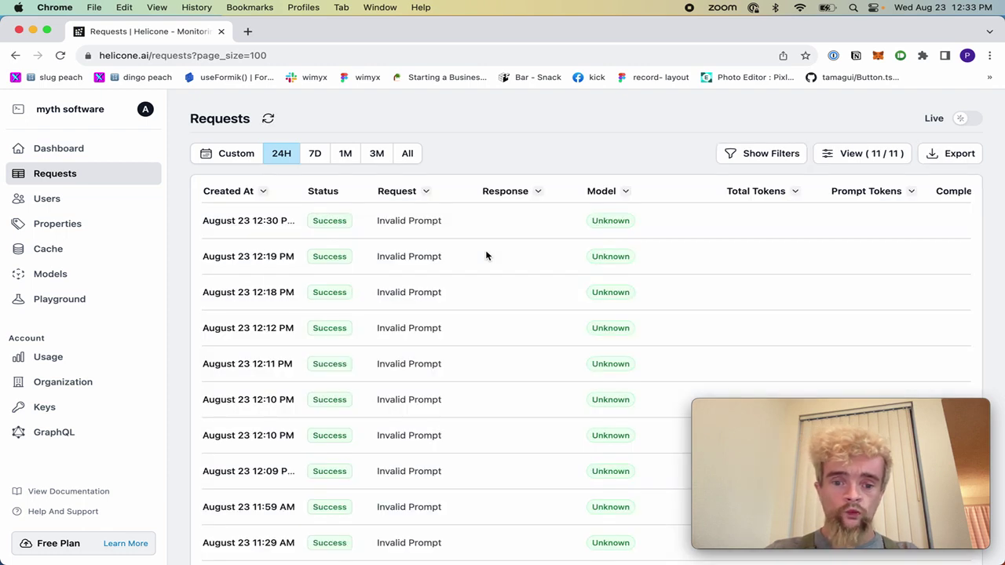
left_click(396, 157)
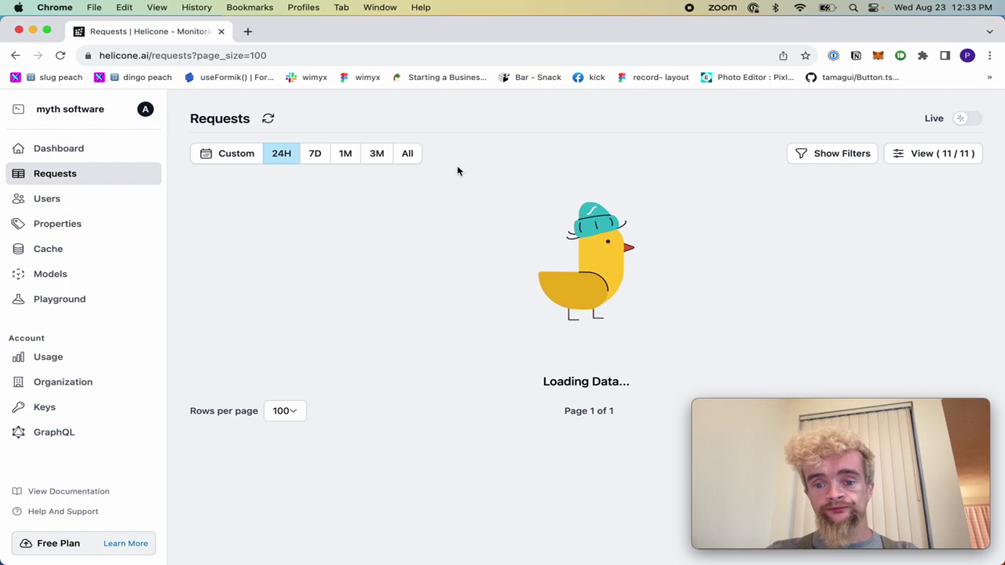
scroll(460, 228, "down", 5)
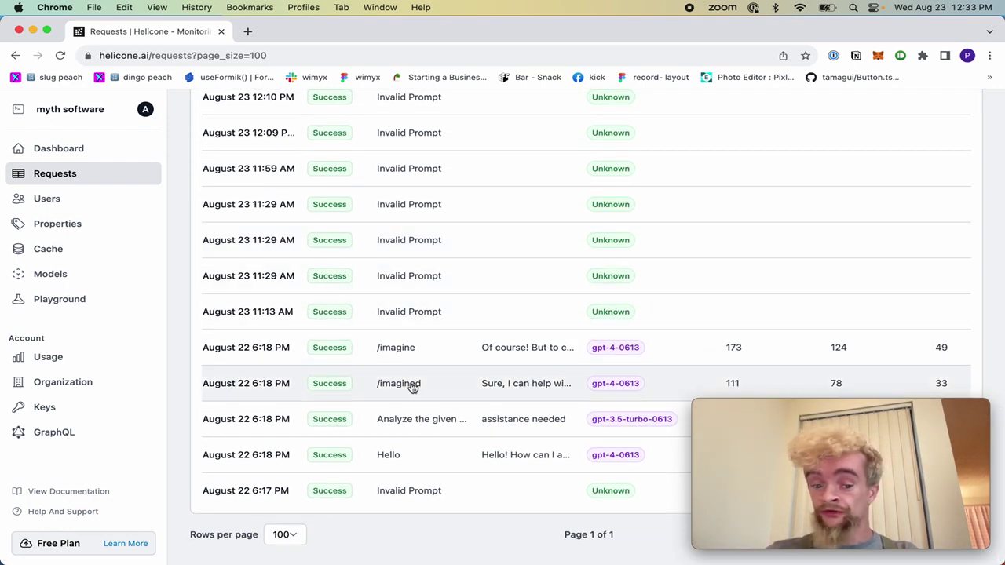
Reload the Helicone requests list repeatedly, checking the chat in Safari in between, to look for the logged question
key("super+r")
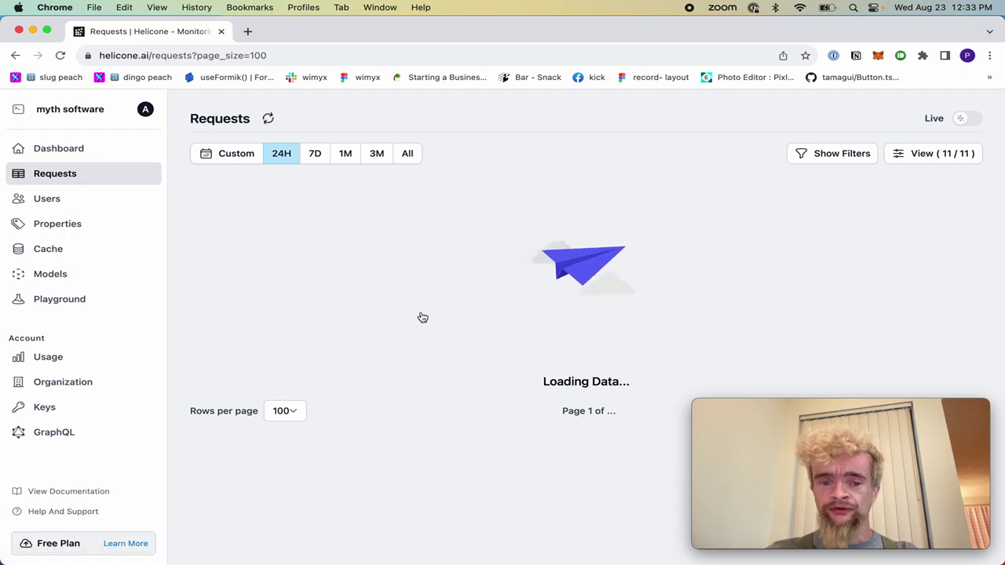
scroll(422, 317, "down", 5)
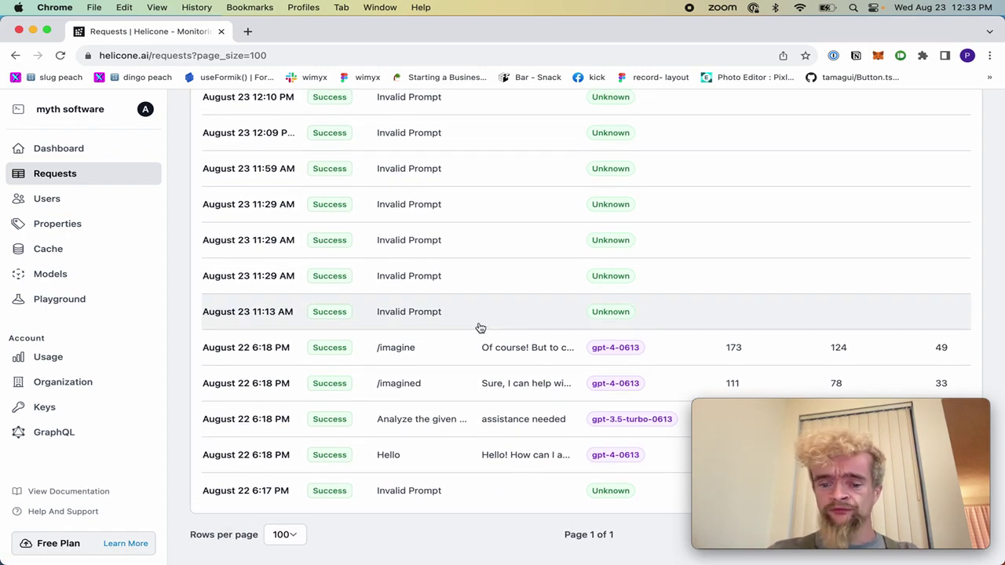
key("super+r")
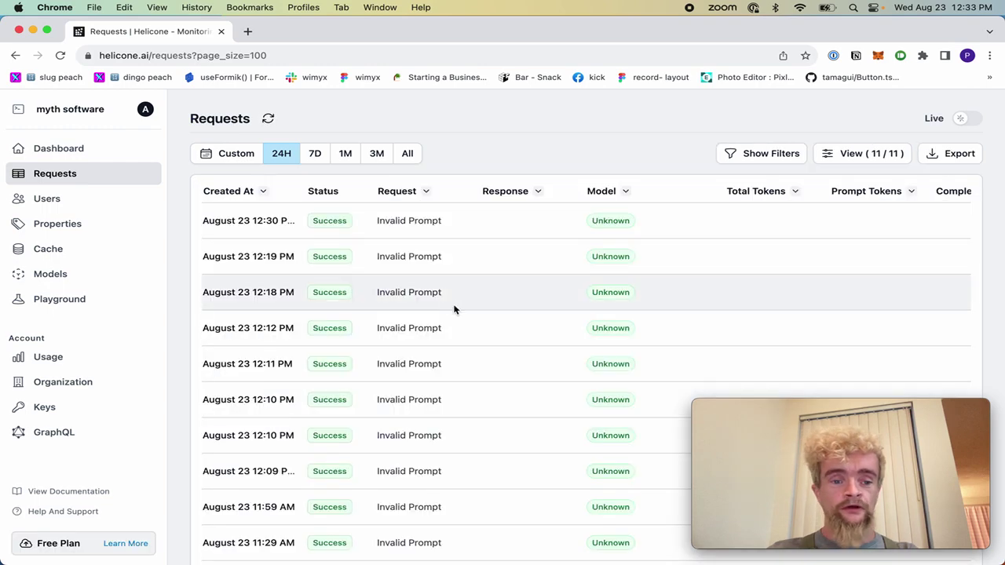
key("super+Tab")
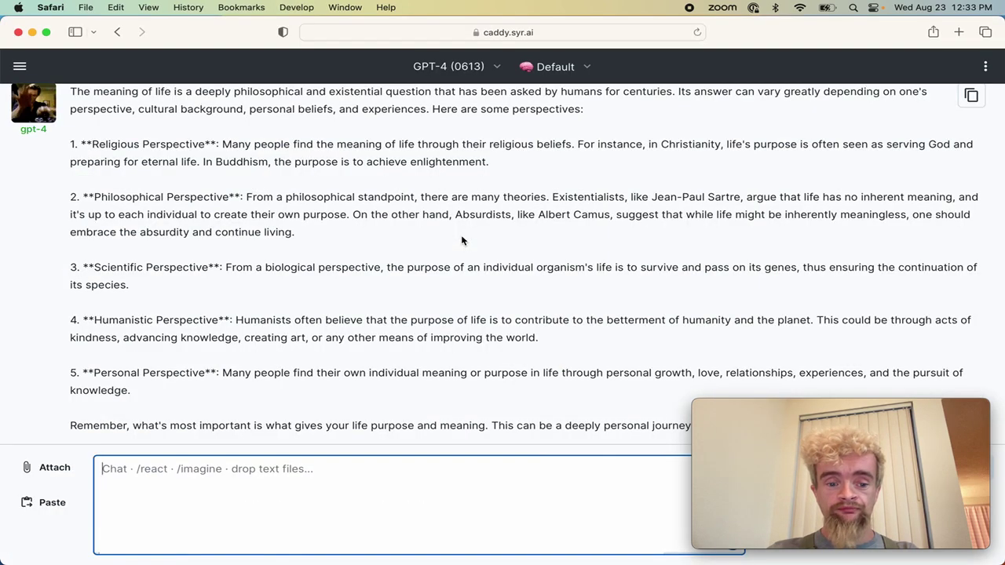
key("super+Tab")
key("super+r")
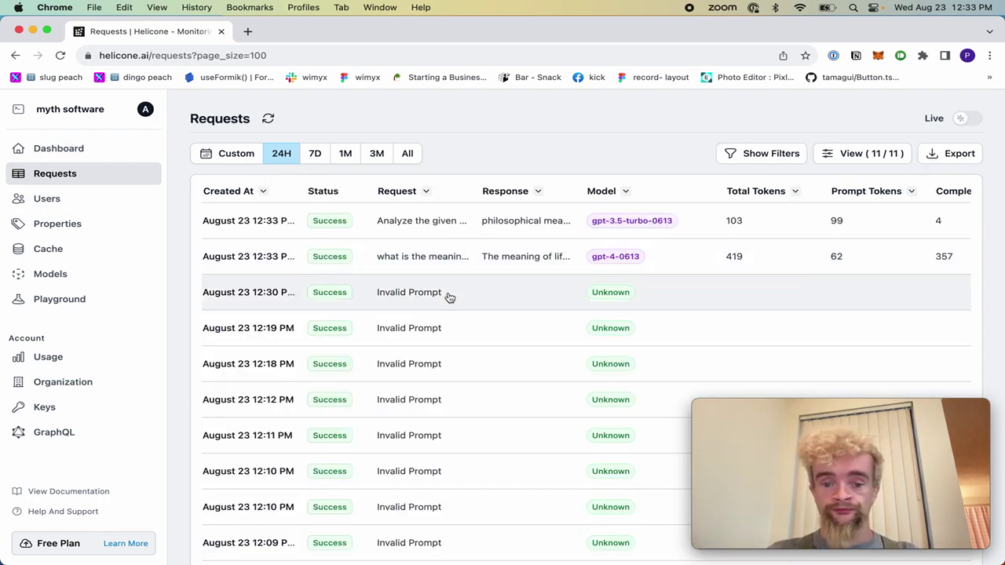
Open the logged "what is the meaning of life?" request, expand and read its full chat, and close the details
left_click(445, 263)
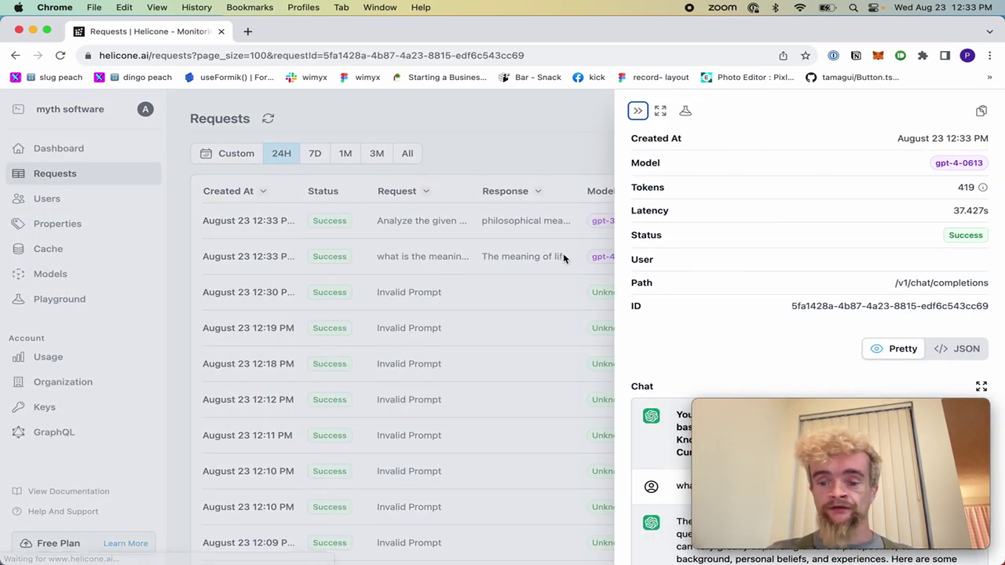
left_click_drag(781, 409, 293, 248)
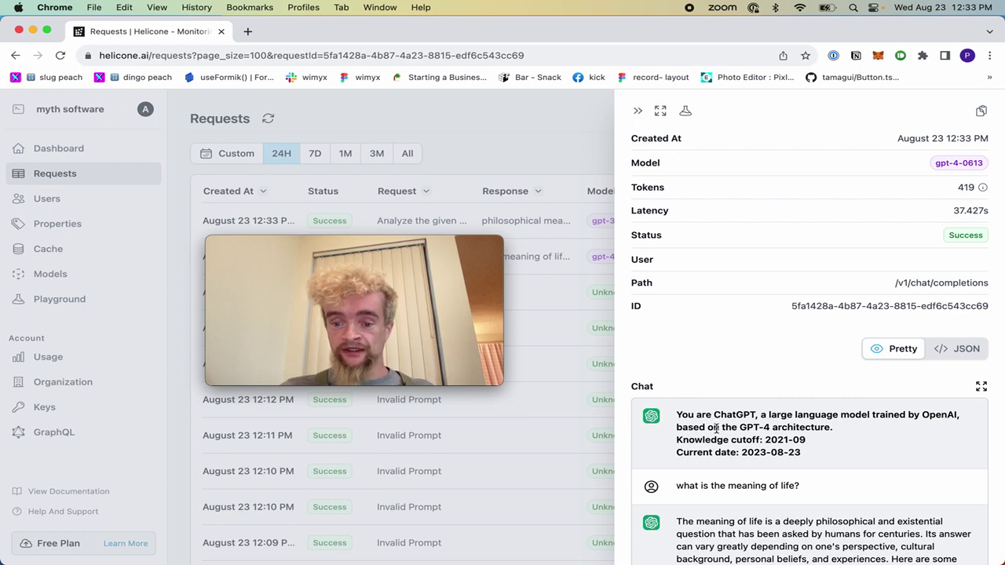
scroll(716, 426, "down", 4)
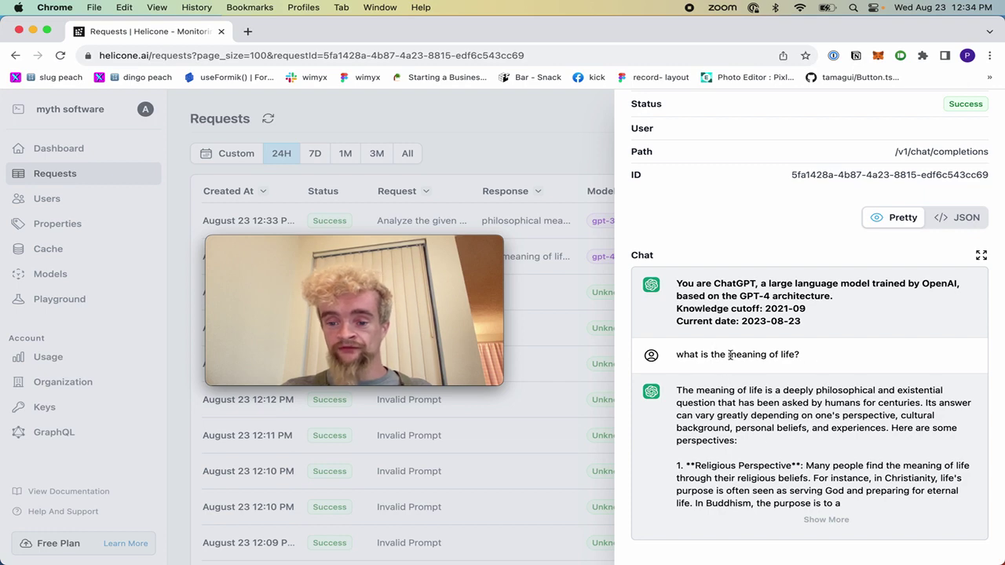
left_click(811, 515)
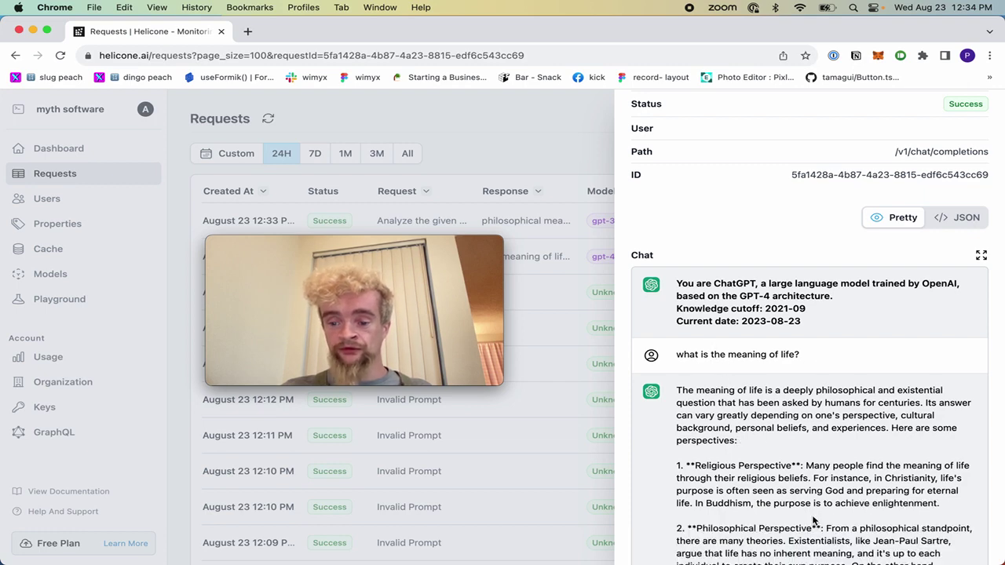
scroll(771, 364, "down", 10)
scroll(771, 363, "up", 10)
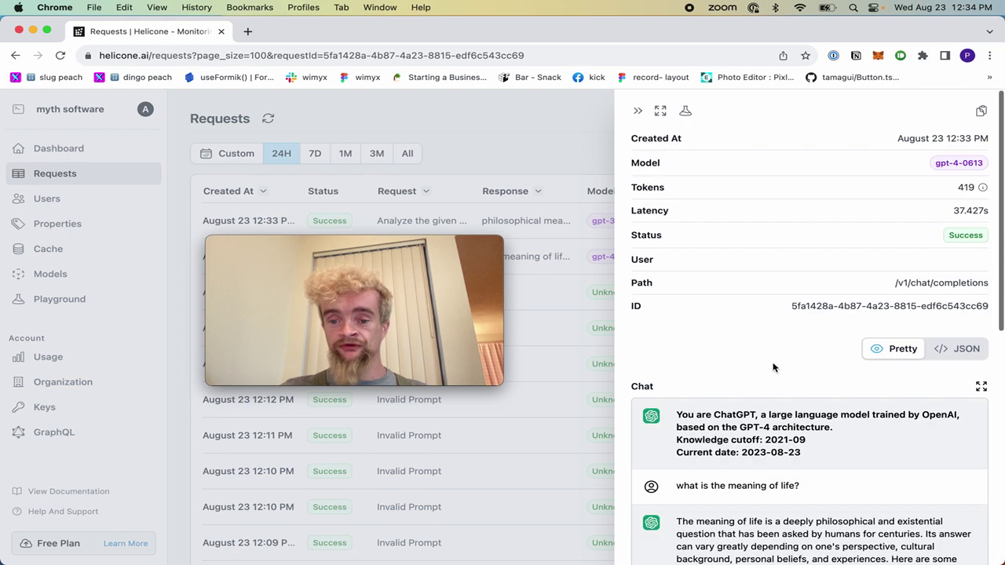
left_click(554, 428)
Switch to Safari and start a new chat with the Accountant persona
key("super+Tab")
key("super+Tab")
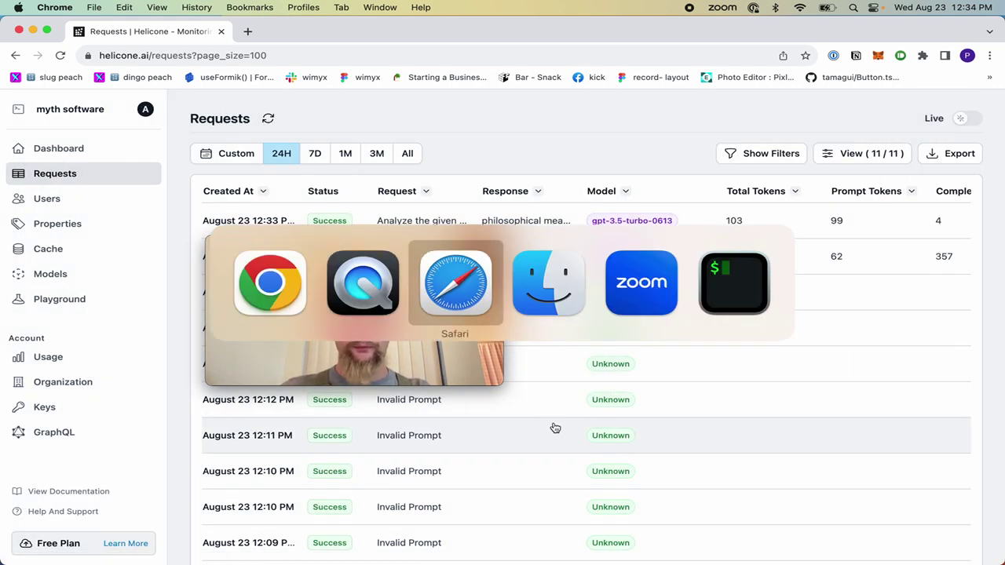
left_click(19, 66)
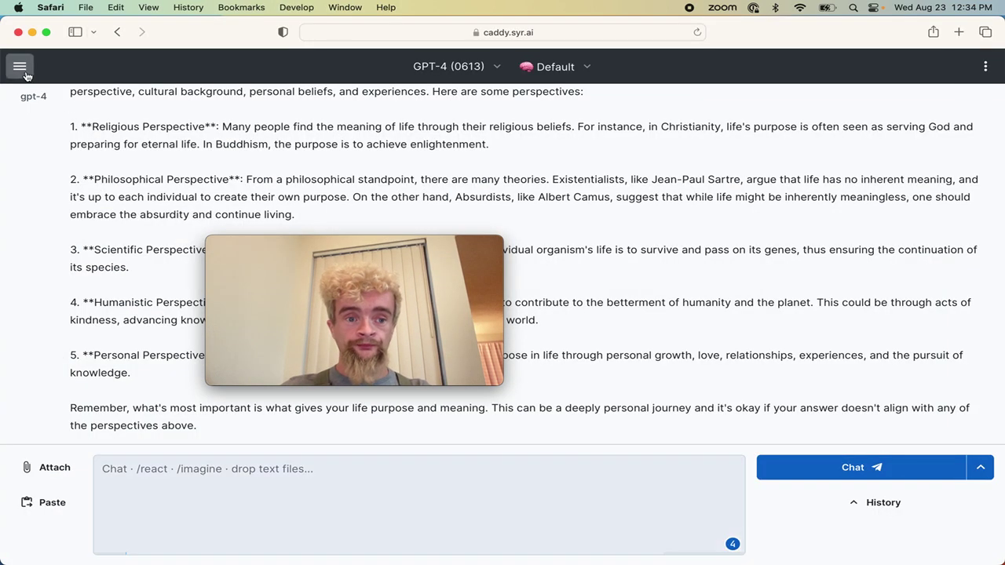
left_click(56, 103)
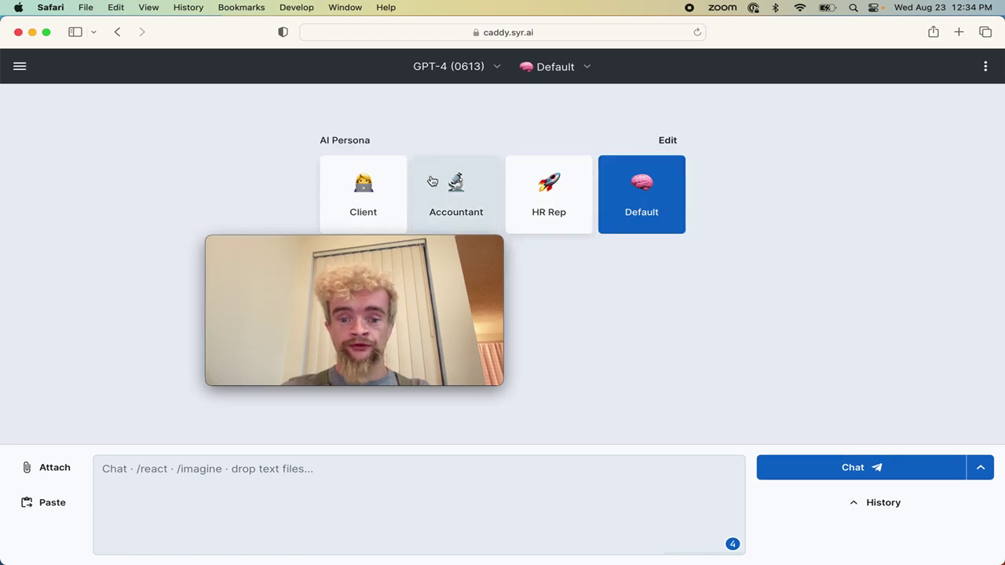
left_click(468, 189)
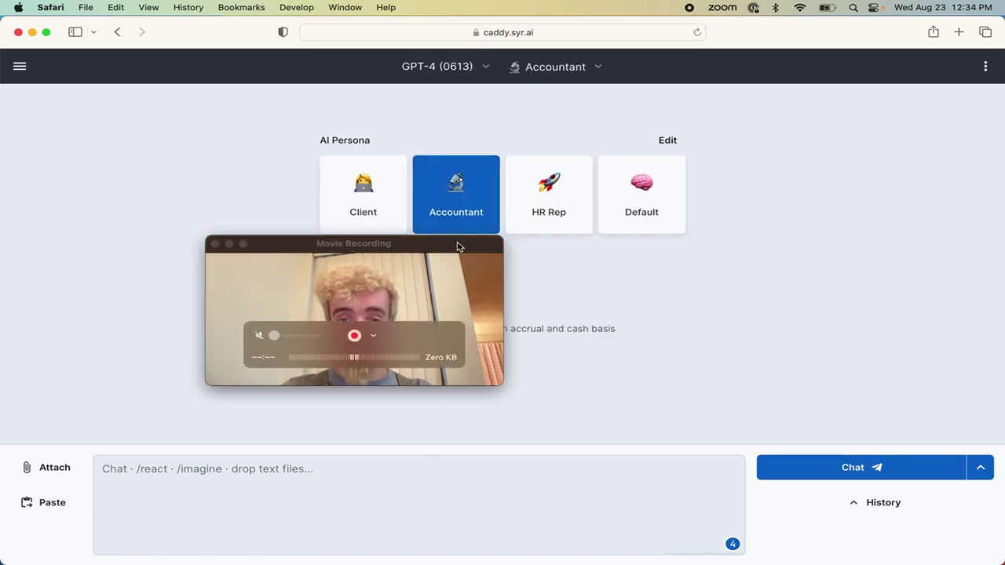
Copy the example question "what is the difference between accrual and cash basis accounting?" into the chat message and send it
left_click_drag(458, 244, 905, 202)
left_click(513, 347)
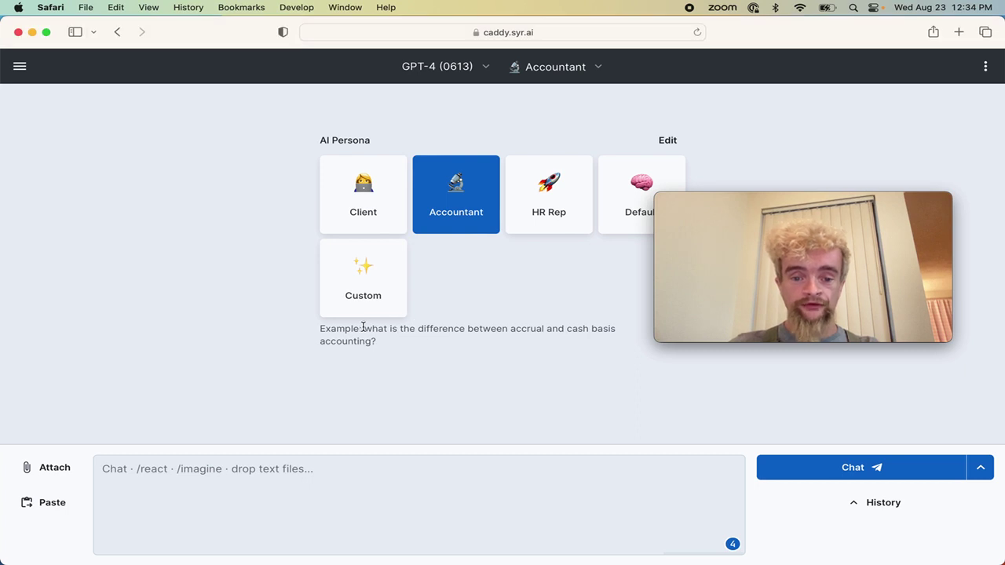
left_click_drag(363, 328, 411, 359)
key("super+c")
left_click(428, 503)
key("super+v")
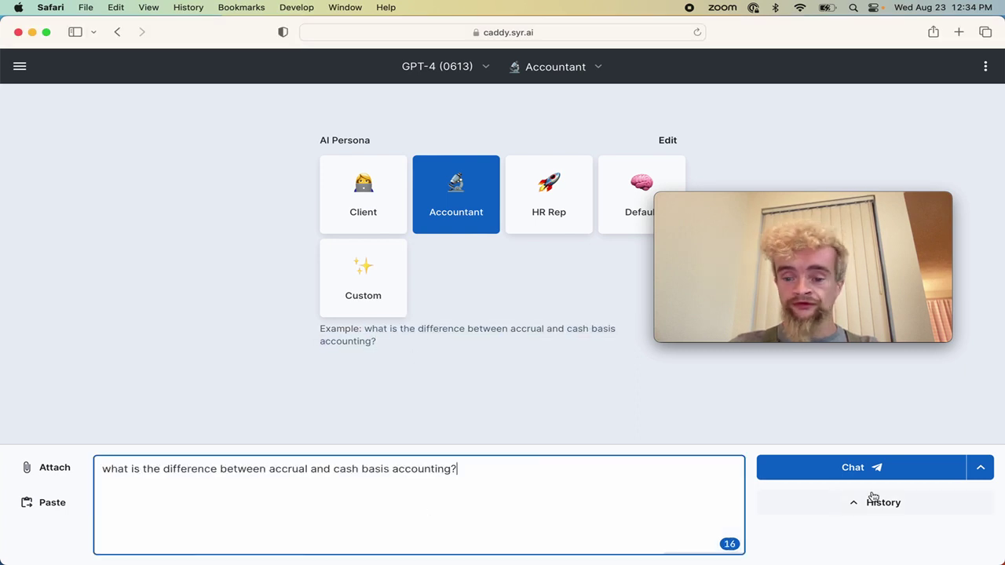
left_click(873, 469)
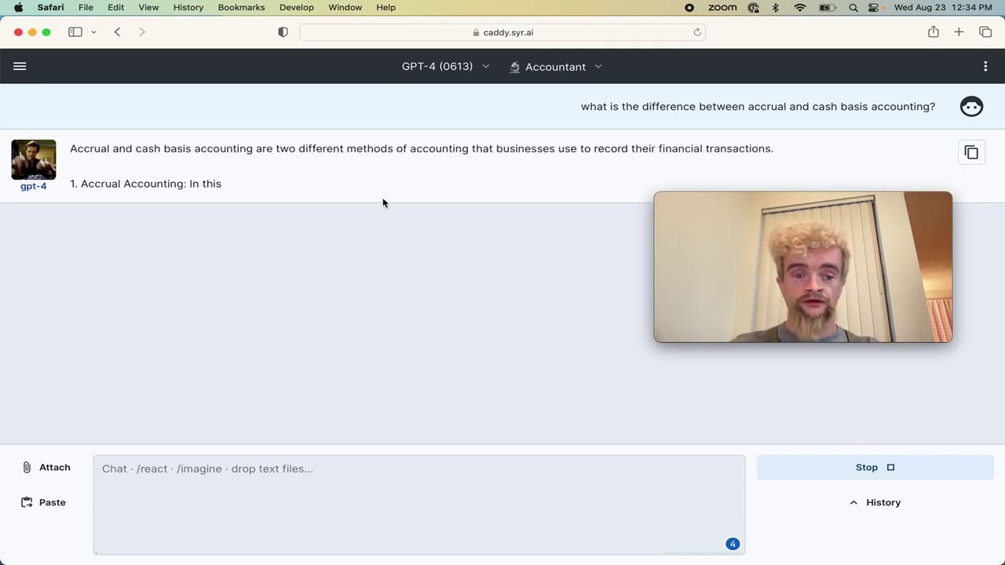
Switch to Chrome and open Helicone's Requests page afresh
key("super+Tab")
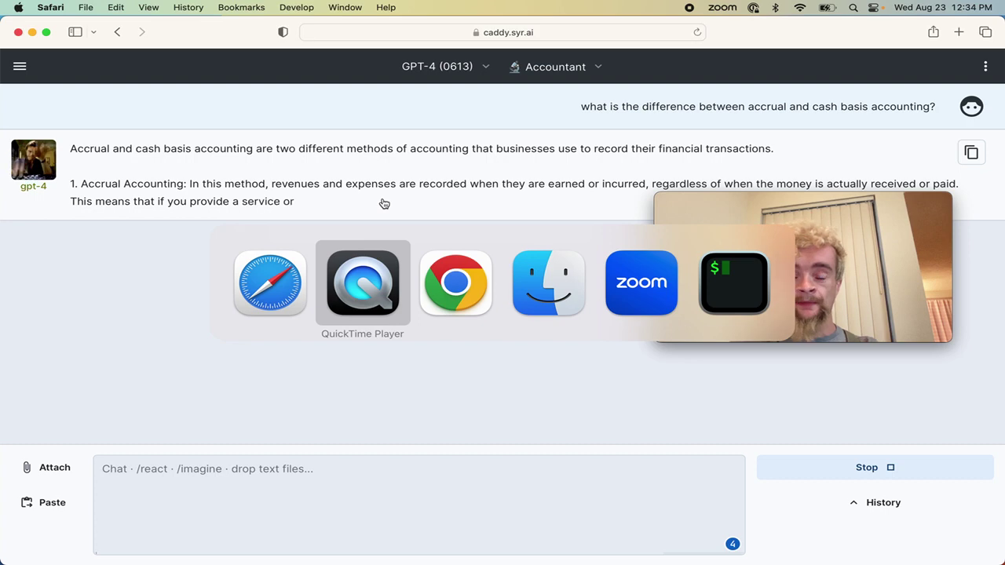
key("super+shift+Tab")
key("super+Tab")
key("super+Tab")
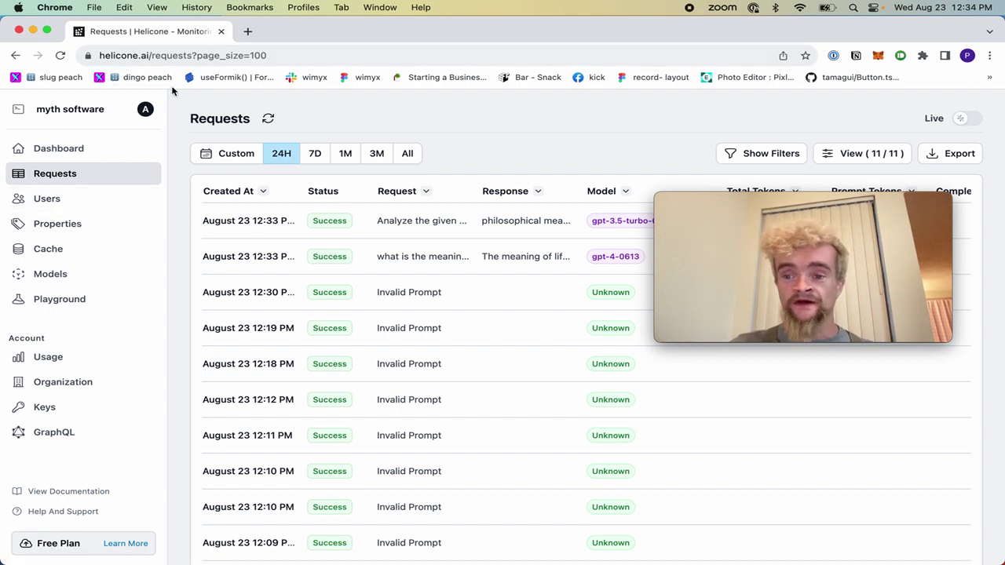
left_click(101, 183)
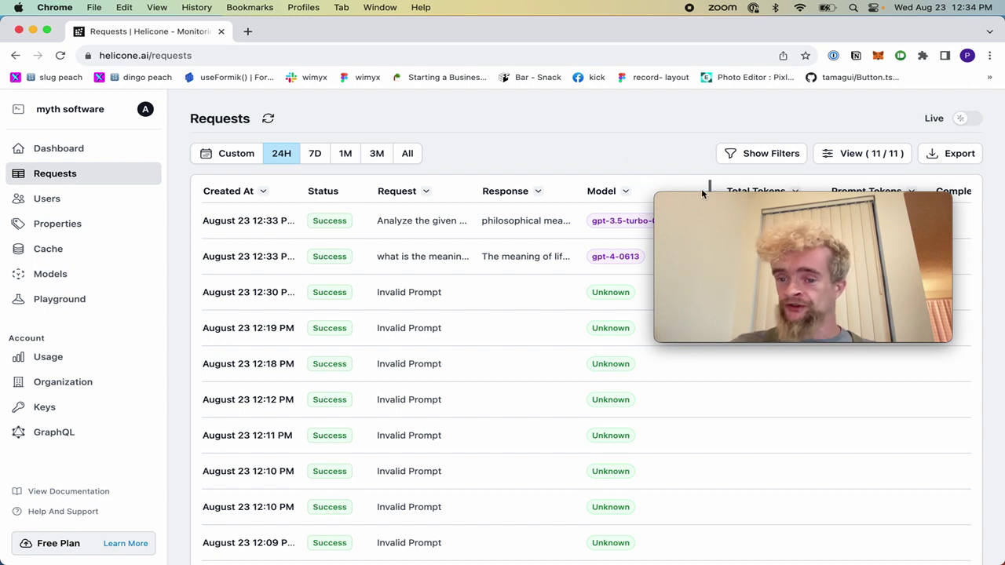
Move the camera preview off the token columns and reload the requests page to check for the accounting question
mouse_move(700, 199)
left_click_drag(700, 200, 707, 305)
left_click(635, 152)
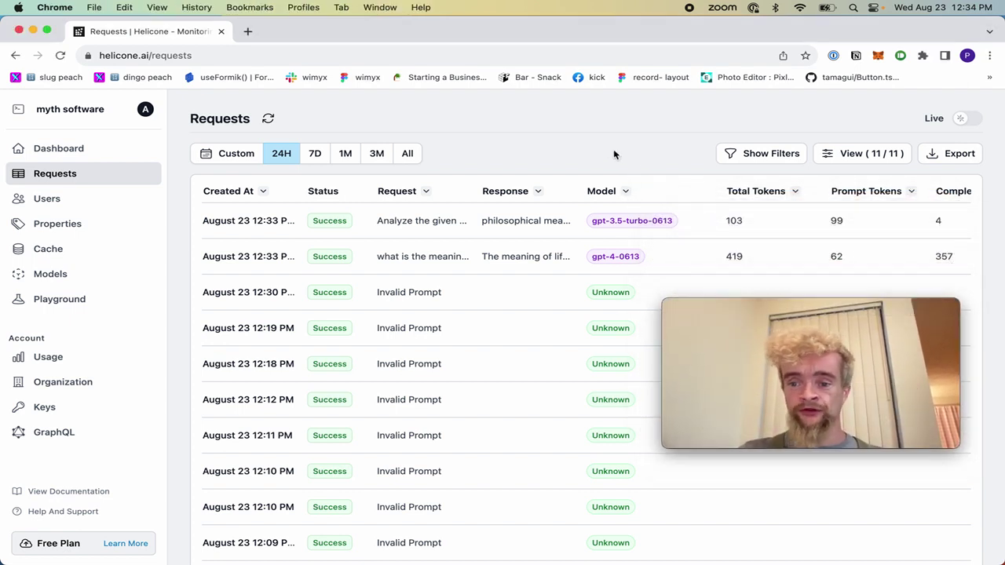
key("super+l")
key("Return")
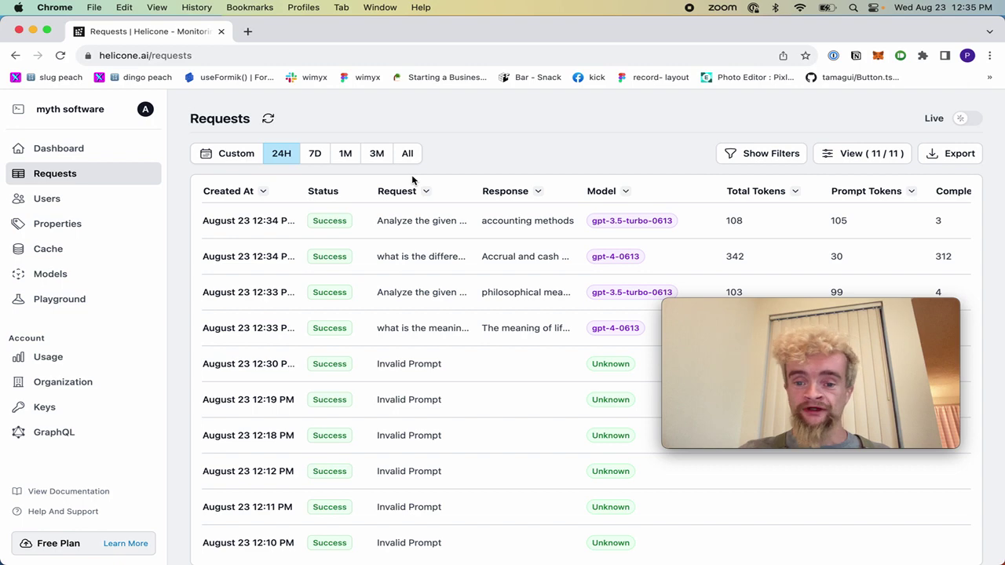
Open the logged accrual versus cash basis accounting request and move the camera preview away from its chat
left_click(433, 256)
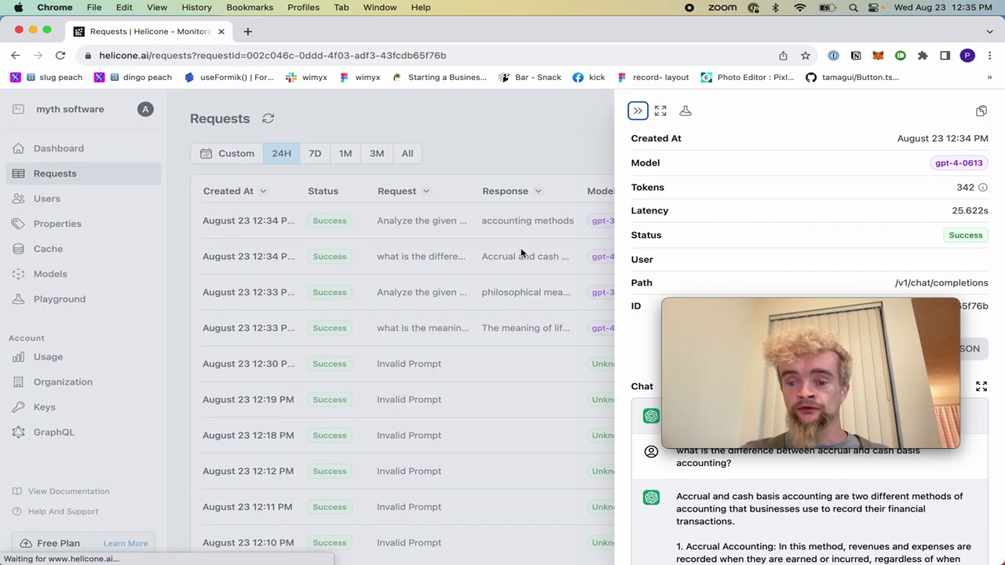
left_click(747, 306)
left_click_drag(745, 306, 772, 41)
left_click(637, 110)
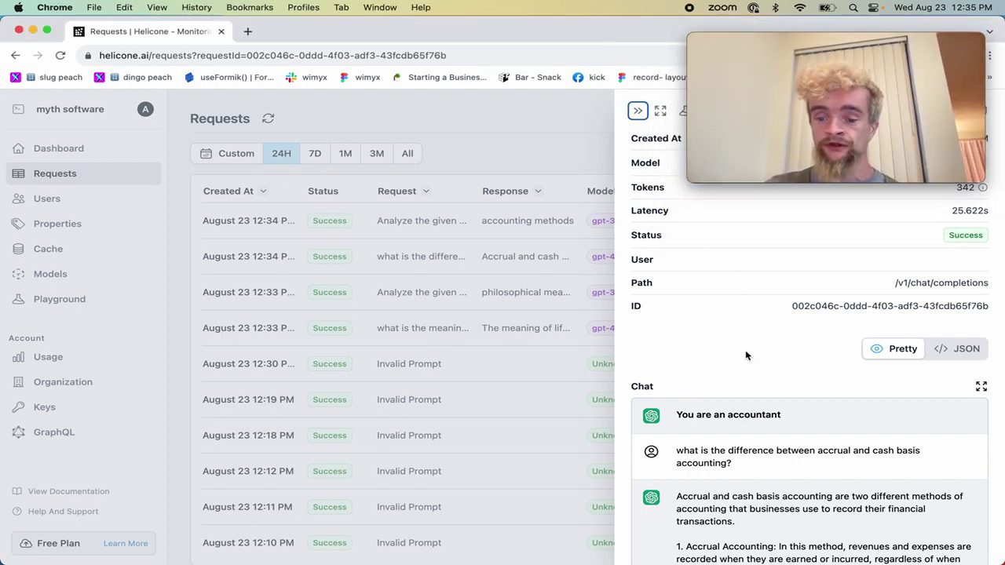
Highlight the system prompt "You are an accountant" and read through the logged question and answer
triple_click(712, 417)
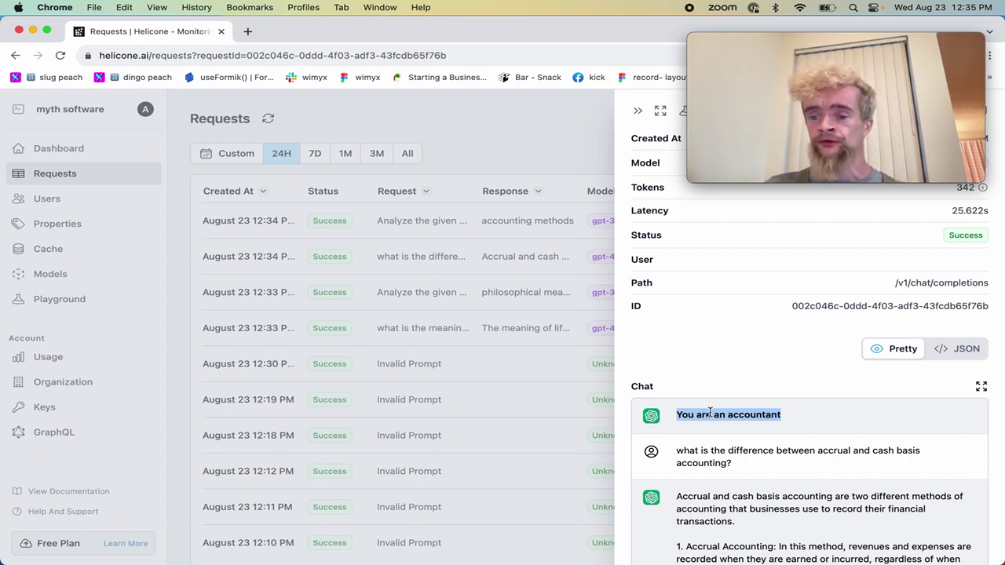
scroll(710, 414, "down", 1)
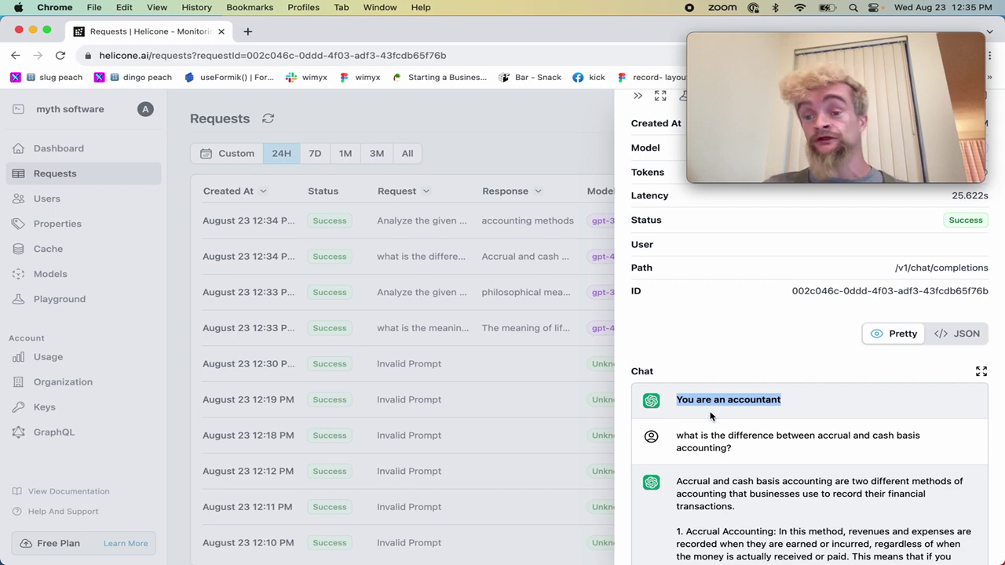
scroll(710, 416, "down", 2)
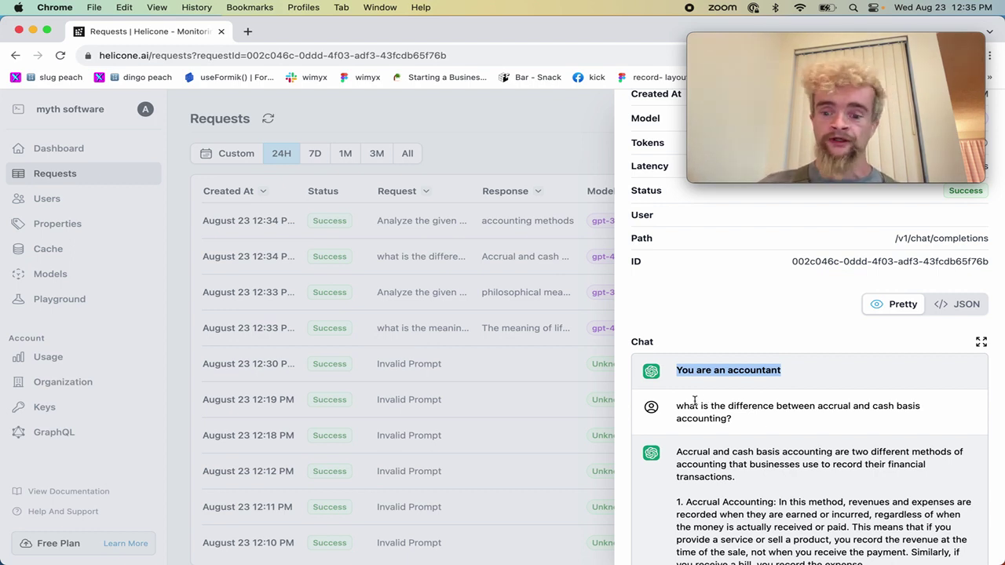
scroll(694, 400, "down", 1)
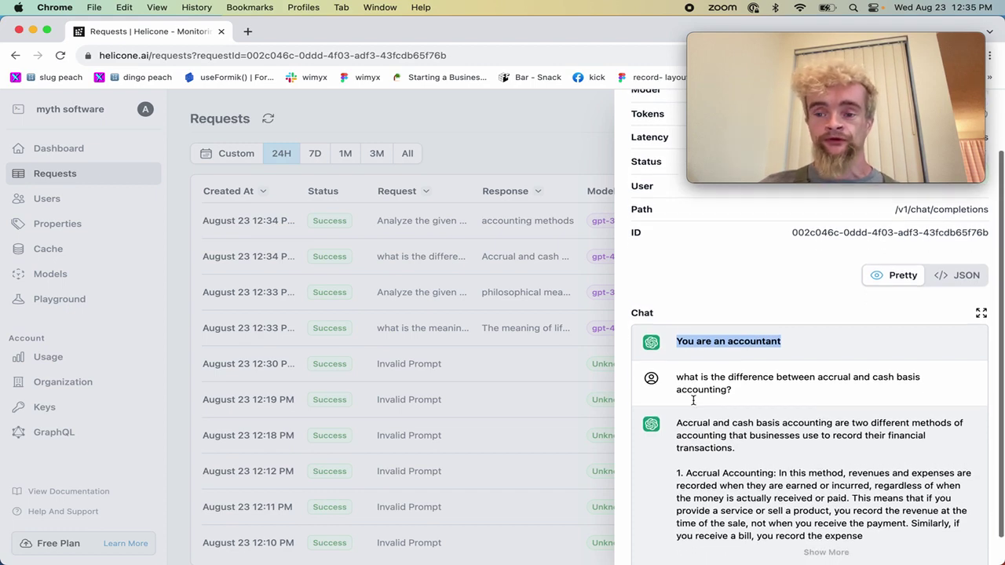
scroll(694, 400, "down", 3)
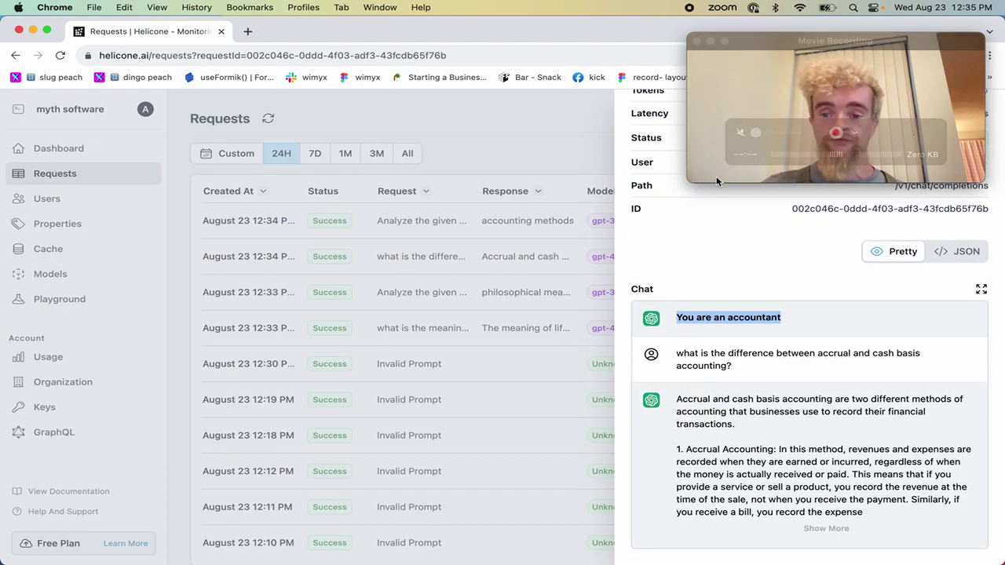
Enlarge the QuickTime Player camera preview to cover nearly the whole screen
left_click(689, 179)
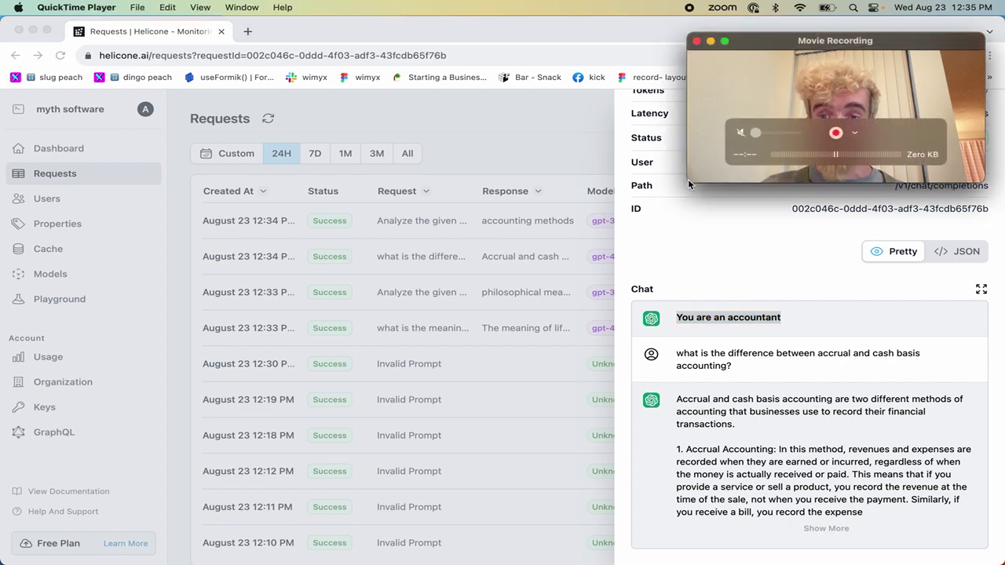
left_click_drag(688, 179, 4, 529)
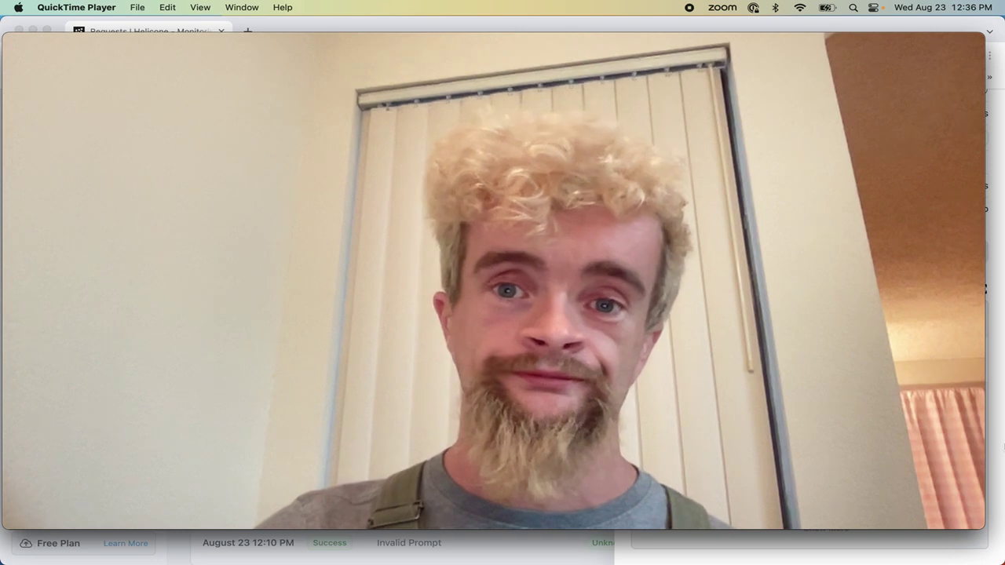
mouse_move(971, 490)
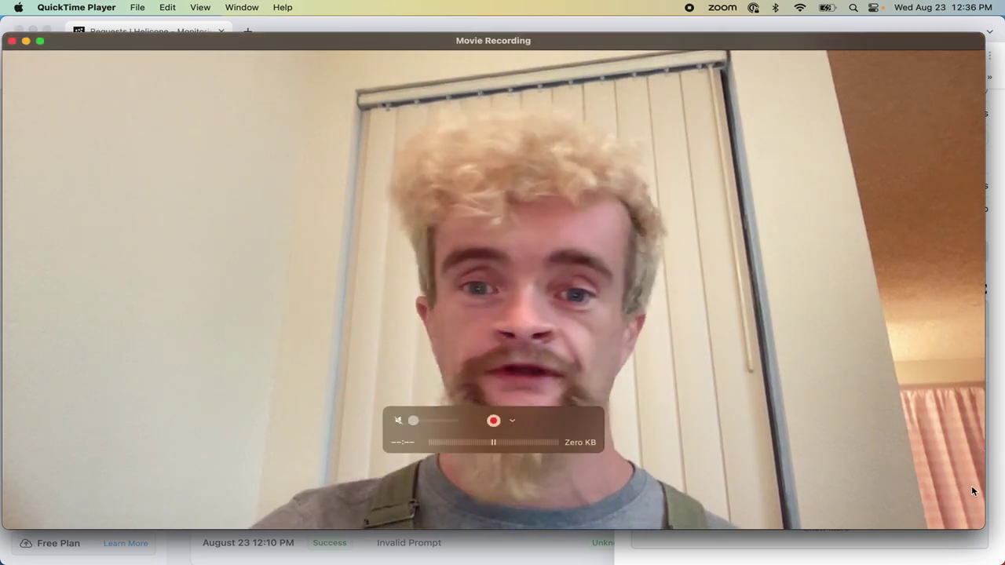